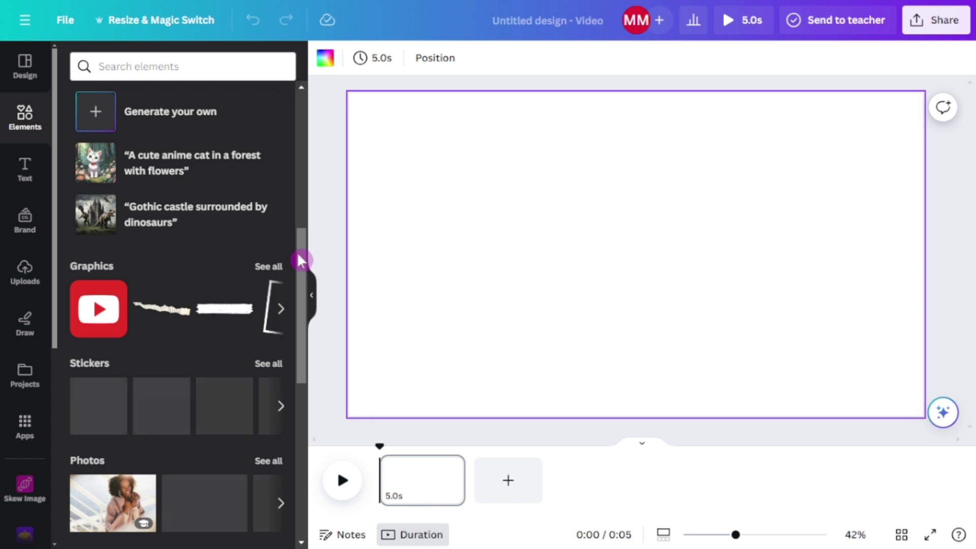
- Browse the basic shape frames and add the heart frame to the blank page
{"action": "left_click_drag", "start_coordinate": [302, 258], "coordinate": [302, 420]}
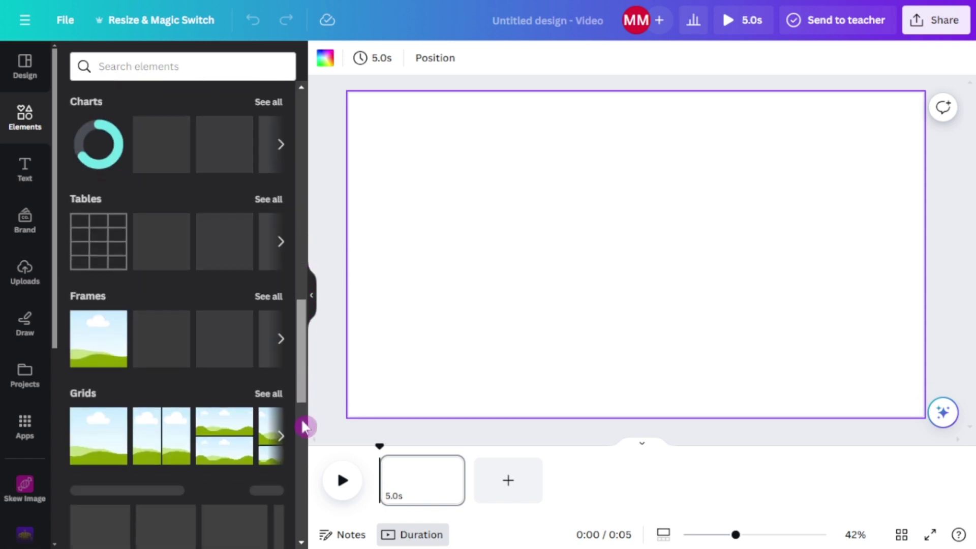
{"action": "left_click", "coordinate": [265, 300]}
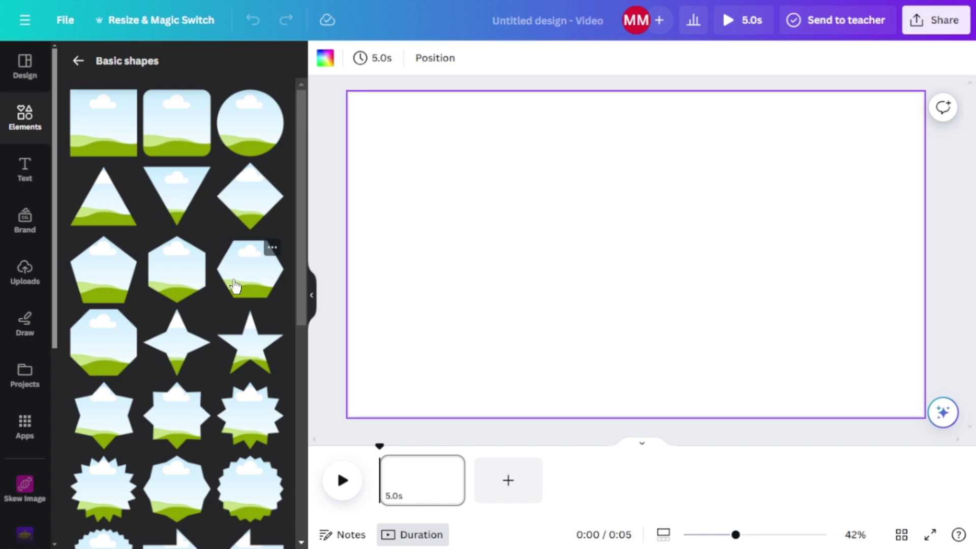
{"action": "scroll", "coordinate": [189, 305], "scroll_direction": "down", "scroll_amount": 5}
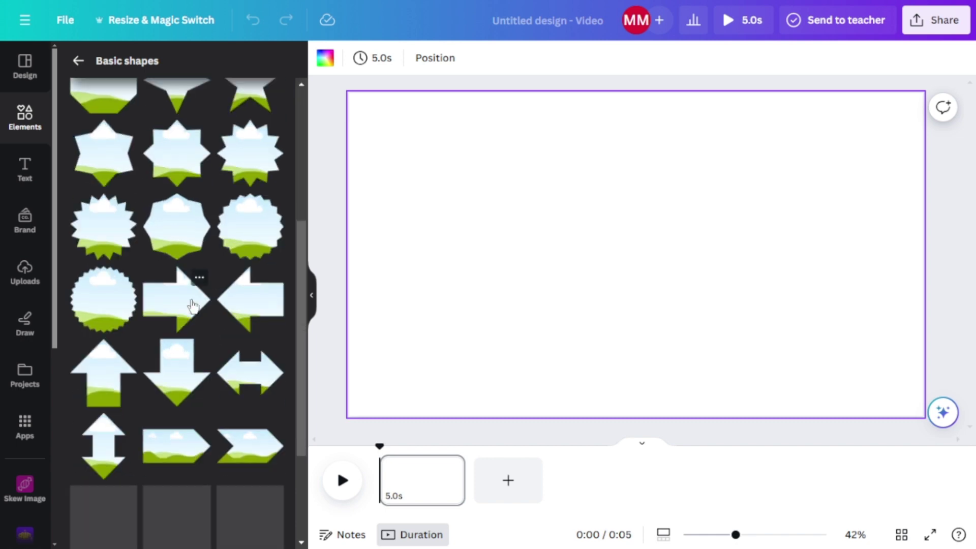
{"action": "scroll", "coordinate": [193, 305], "scroll_direction": "down", "scroll_amount": 3}
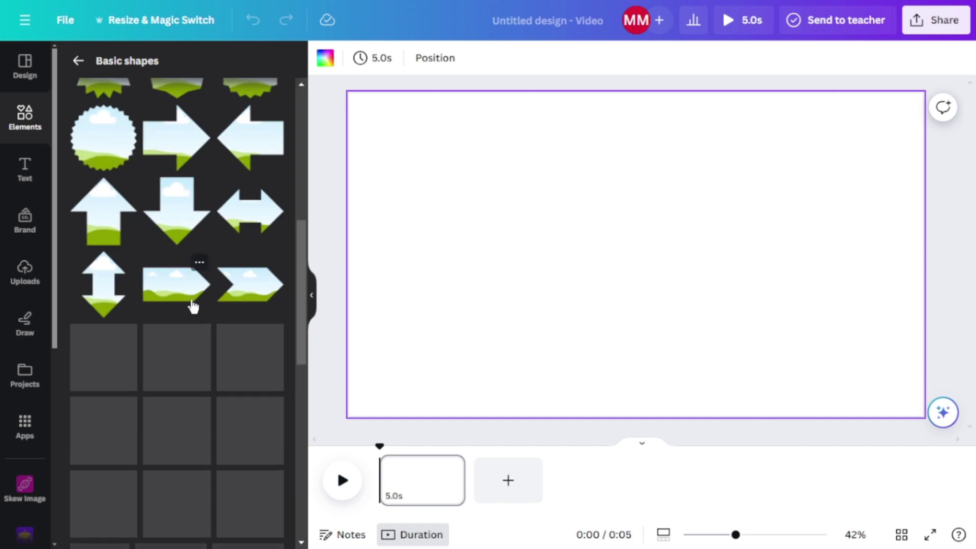
{"action": "scroll", "coordinate": [192, 305], "scroll_direction": "up", "scroll_amount": 8}
{"action": "scroll", "coordinate": [192, 305], "scroll_direction": "down", "scroll_amount": 5}
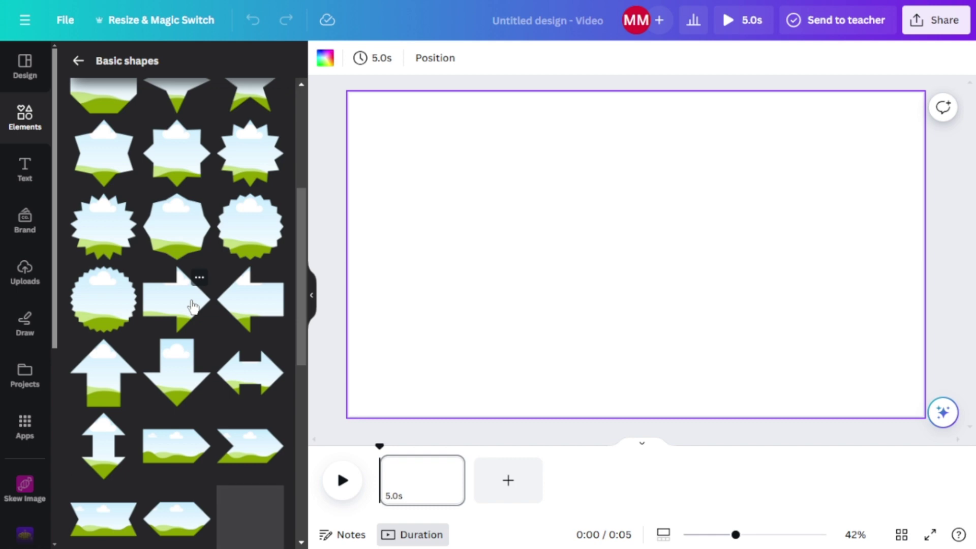
{"action": "scroll", "coordinate": [193, 305], "scroll_direction": "down", "scroll_amount": 5}
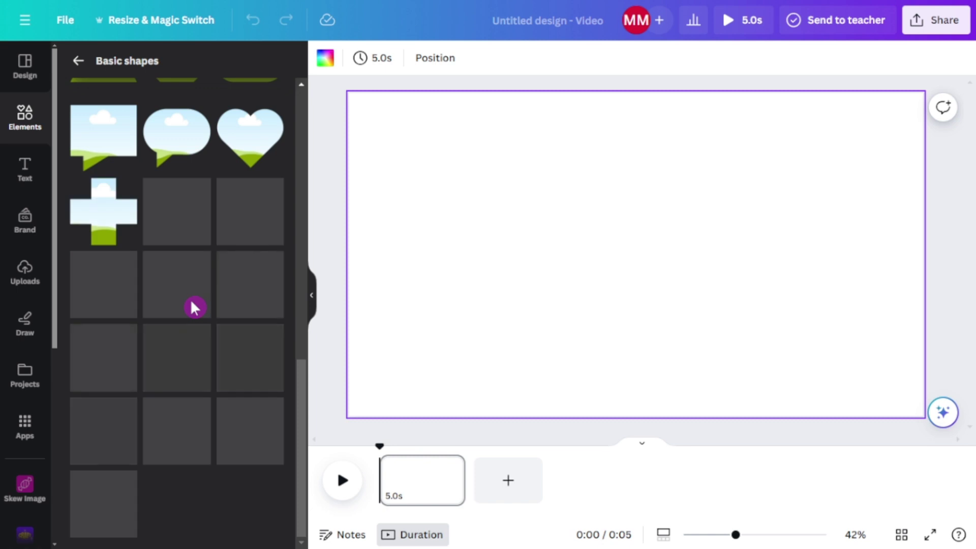
{"action": "left_click", "coordinate": [234, 134]}
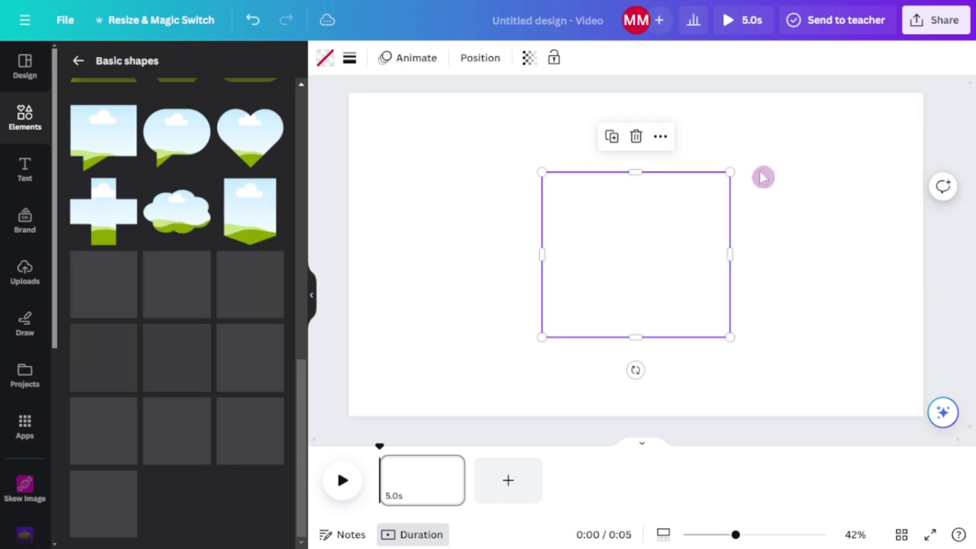
- Enlarge the heart frame and position it on the right half of the page
{"action": "left_click_drag", "start_coordinate": [730, 170], "coordinate": [859, 113]}
{"action": "left_click_drag", "start_coordinate": [723, 199], "coordinate": [803, 238]}
{"action": "left_click", "coordinate": [488, 299]}
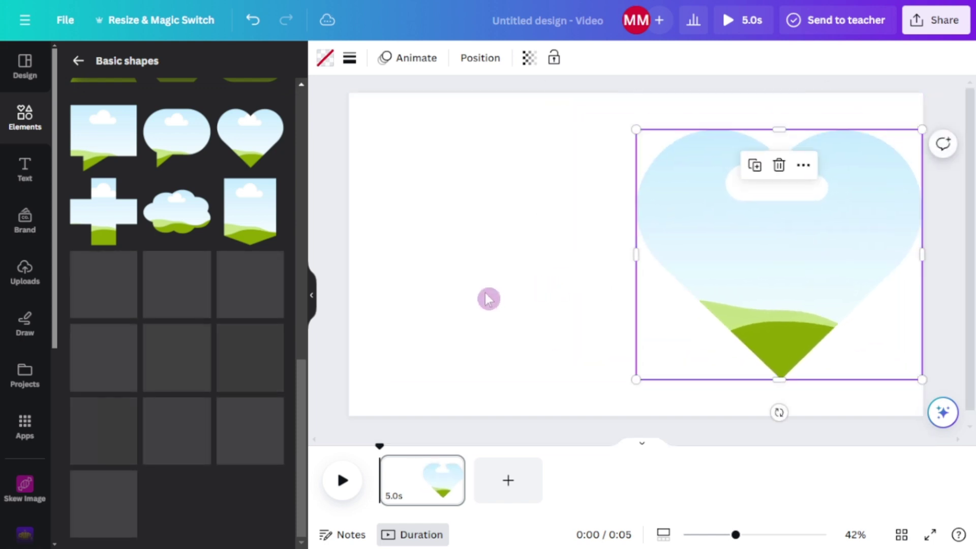
- Search the elements for "mom and baby" and limit the results to photos
{"action": "left_click", "coordinate": [19, 124]}
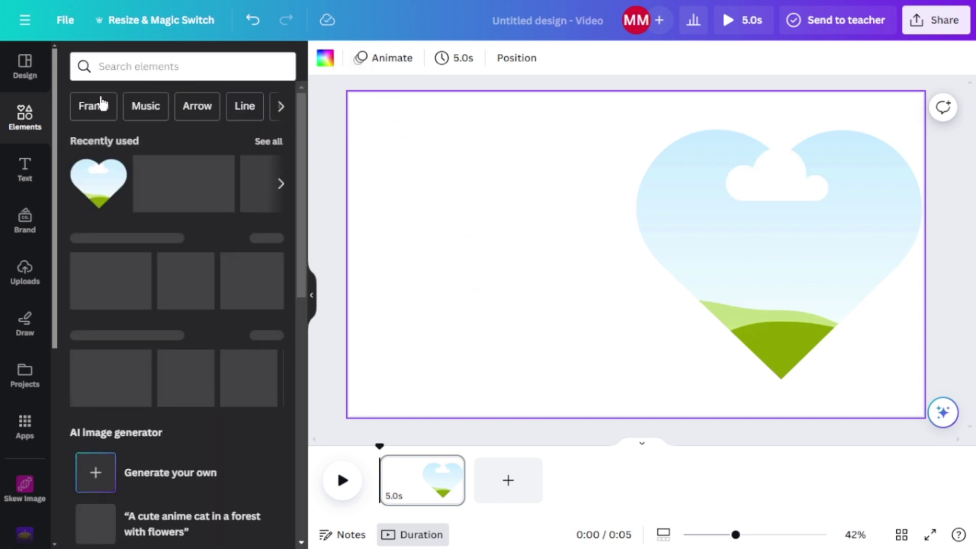
{"action": "left_click", "coordinate": [142, 62]}
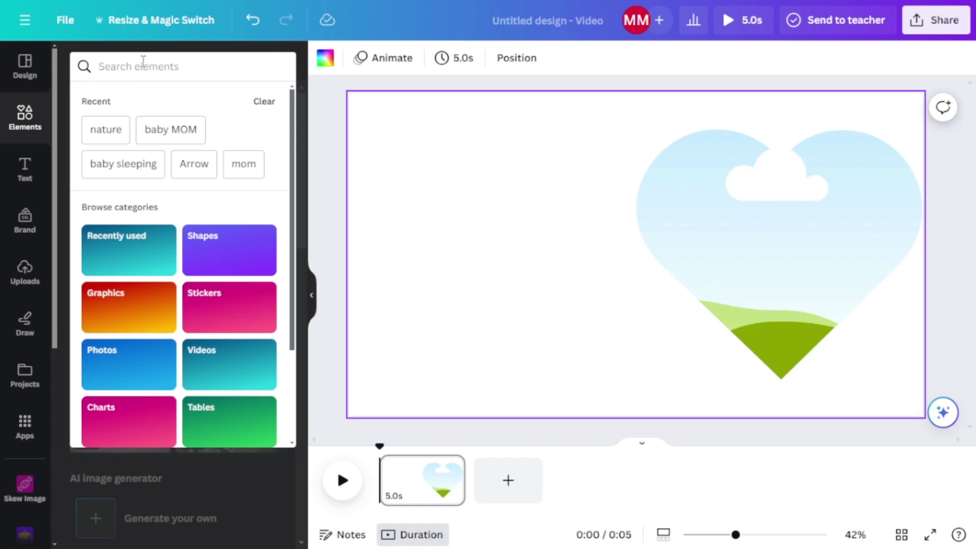
{"action": "type", "text": "mom"}
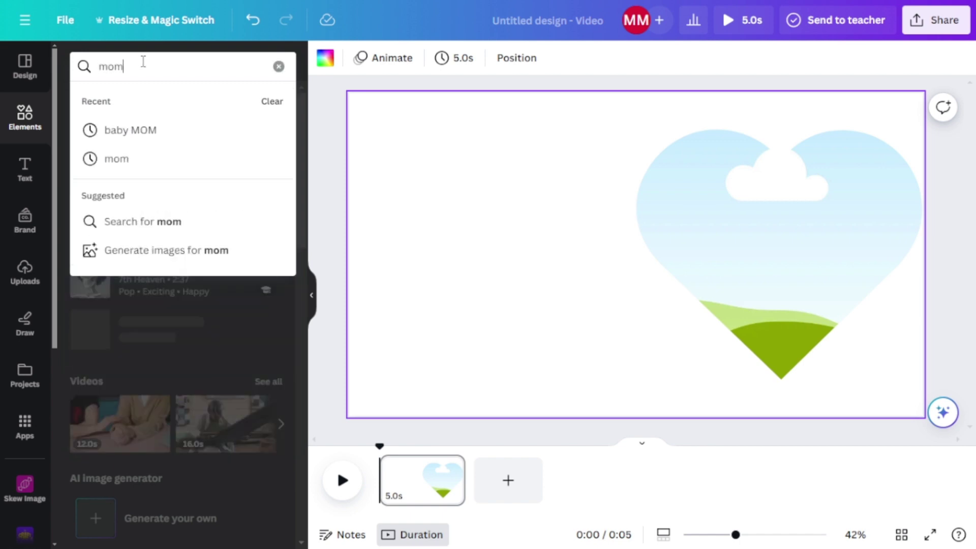
{"action": "type", "text": " and"}
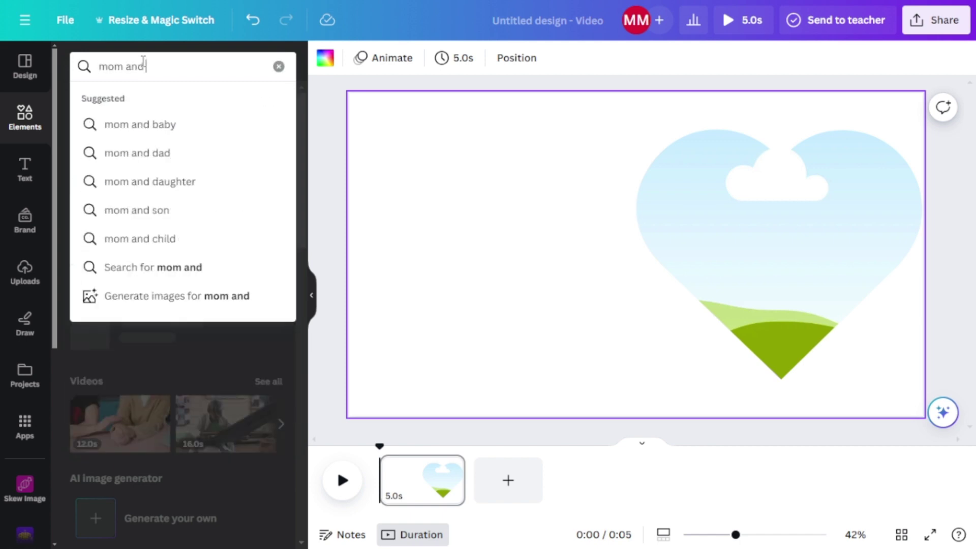
{"action": "type", "text": " baby"}
{"action": "key", "text": "Return"}
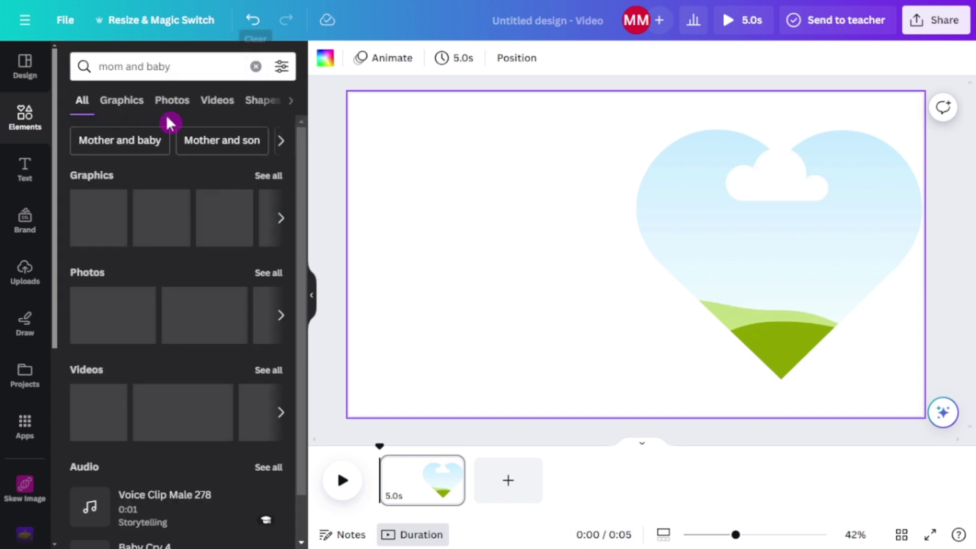
{"action": "left_click", "coordinate": [174, 101]}
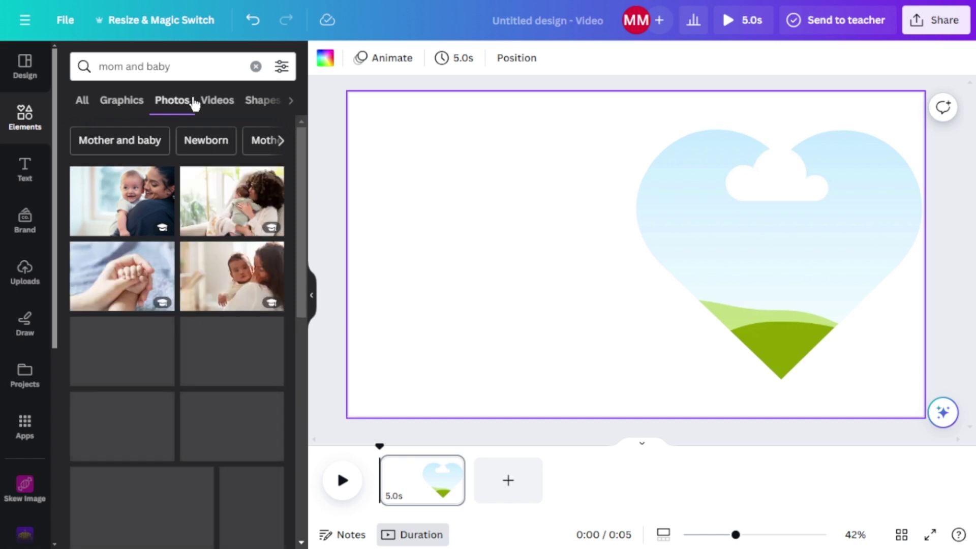
- Insert the photo of the mother holding a swaddled newborn and place it beside the heart frame
{"action": "left_click_drag", "start_coordinate": [300, 172], "coordinate": [308, 278]}
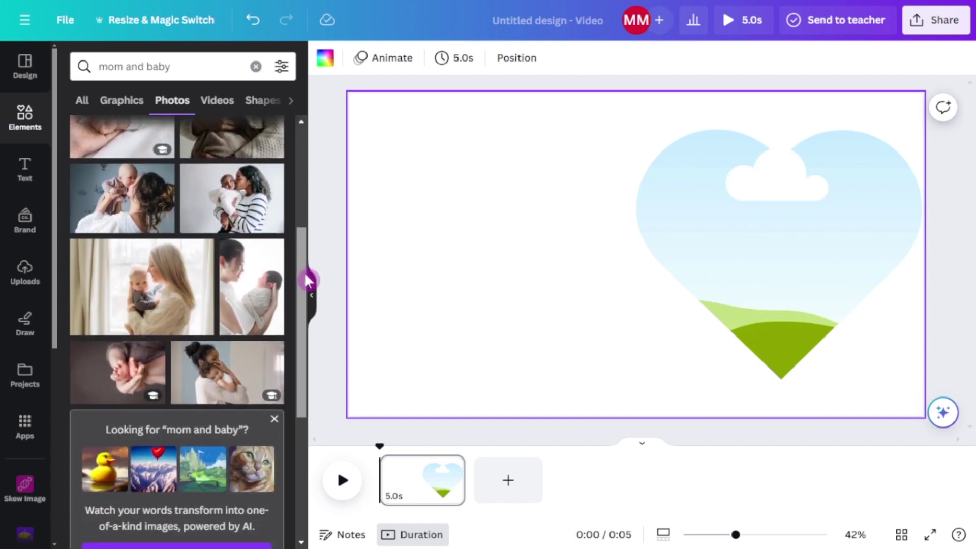
{"action": "left_click", "coordinate": [241, 300]}
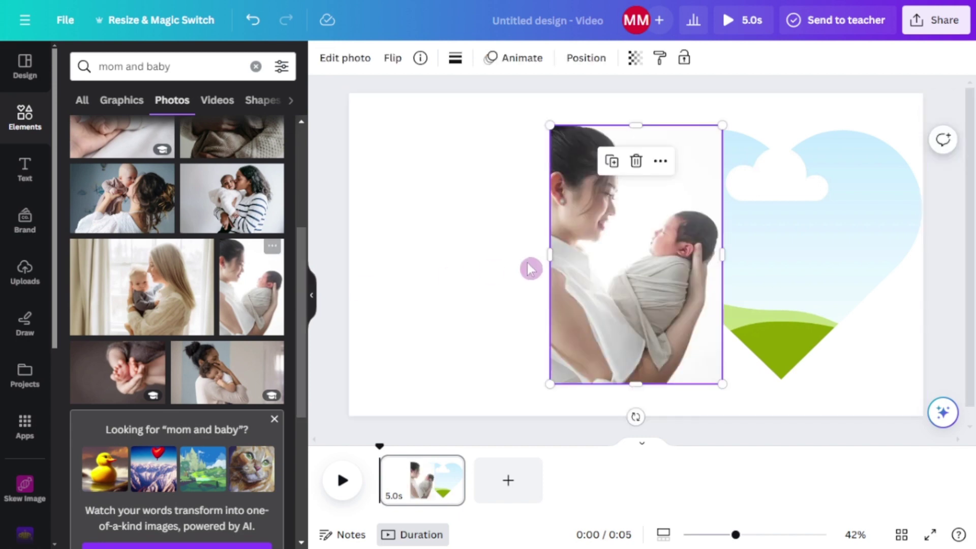
{"action": "left_click_drag", "start_coordinate": [627, 266], "coordinate": [517, 287]}
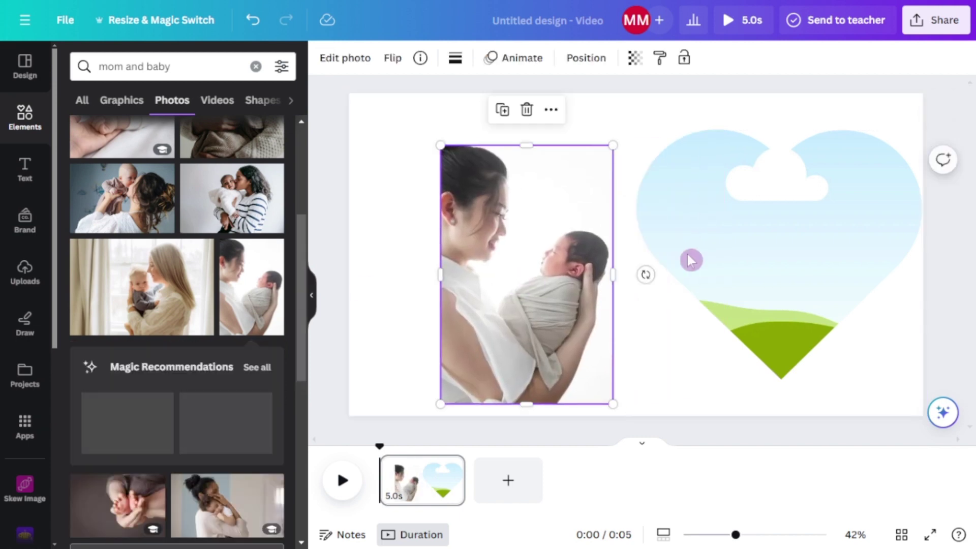
- Duplicate the heart frame and fill the original heart with black from the brand color palette
{"action": "left_click", "coordinate": [808, 249]}
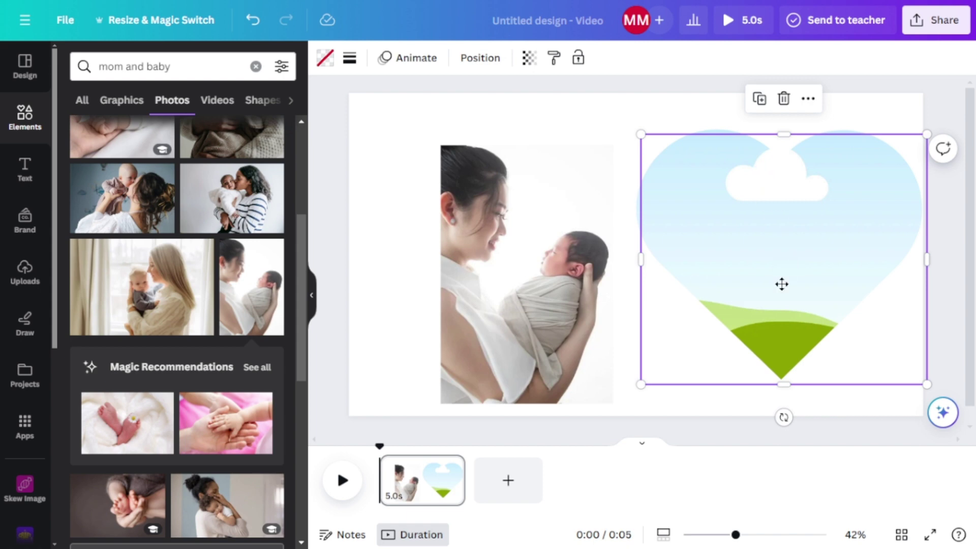
{"action": "key", "text": "ctrl+d"}
{"action": "left_click", "coordinate": [675, 152]}
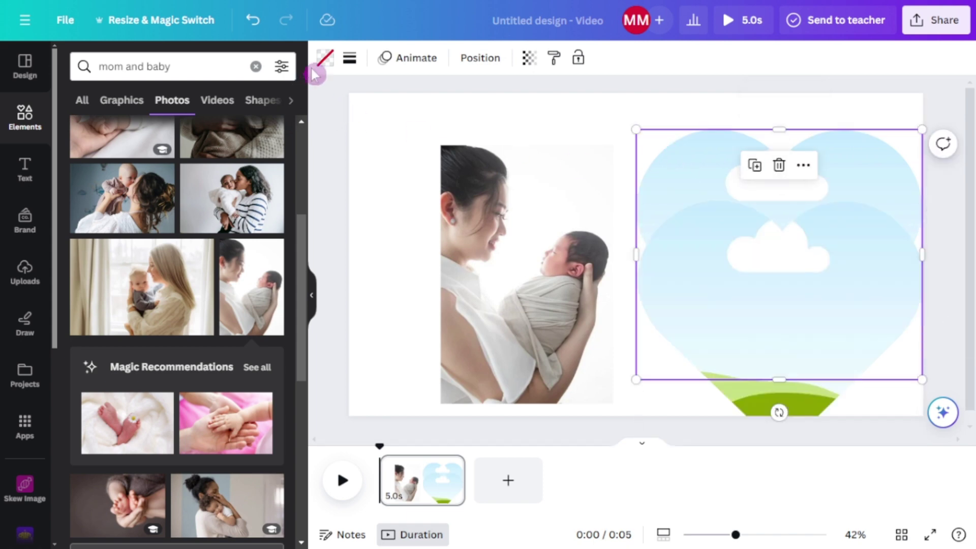
{"action": "left_click", "coordinate": [325, 57]}
{"action": "left_click", "coordinate": [112, 262]}
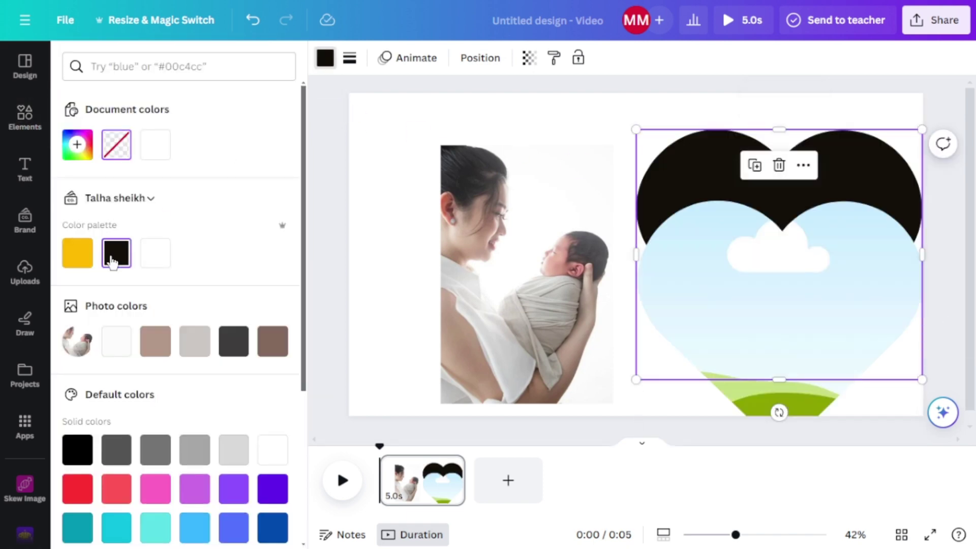
- Align the duplicate heart frame exactly over the black heart and drop the mother-and-newborn photo into it
{"action": "left_click_drag", "start_coordinate": [808, 313], "coordinate": [803, 239]}
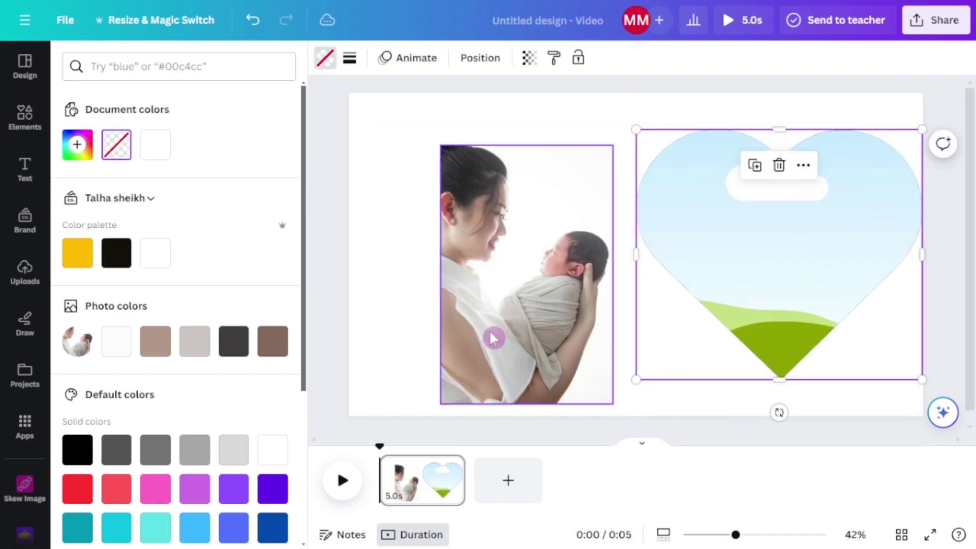
{"action": "left_click", "coordinate": [492, 337]}
{"action": "left_click_drag", "start_coordinate": [492, 337], "coordinate": [763, 316]}
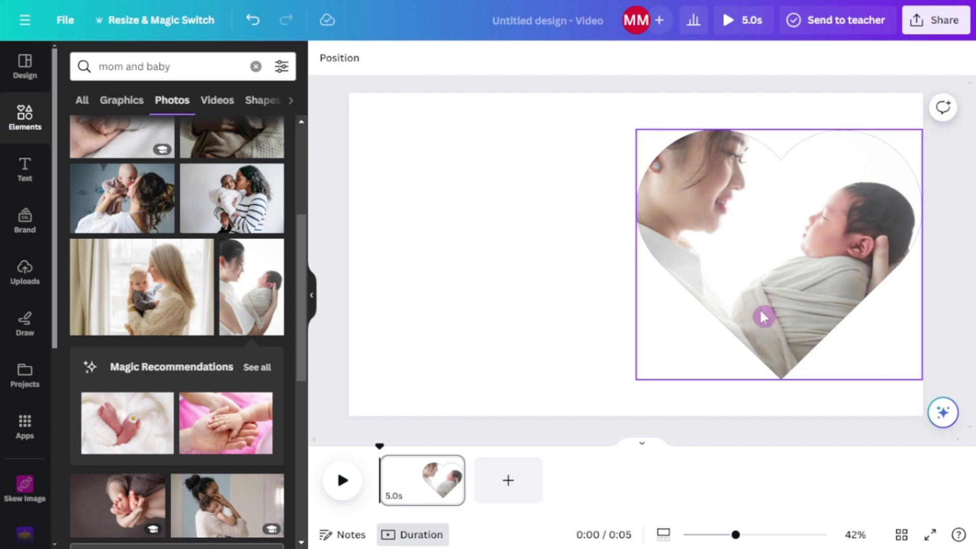
- Remove the background of the photo inside the heart frame with BG Remover
{"action": "left_click", "coordinate": [759, 309]}
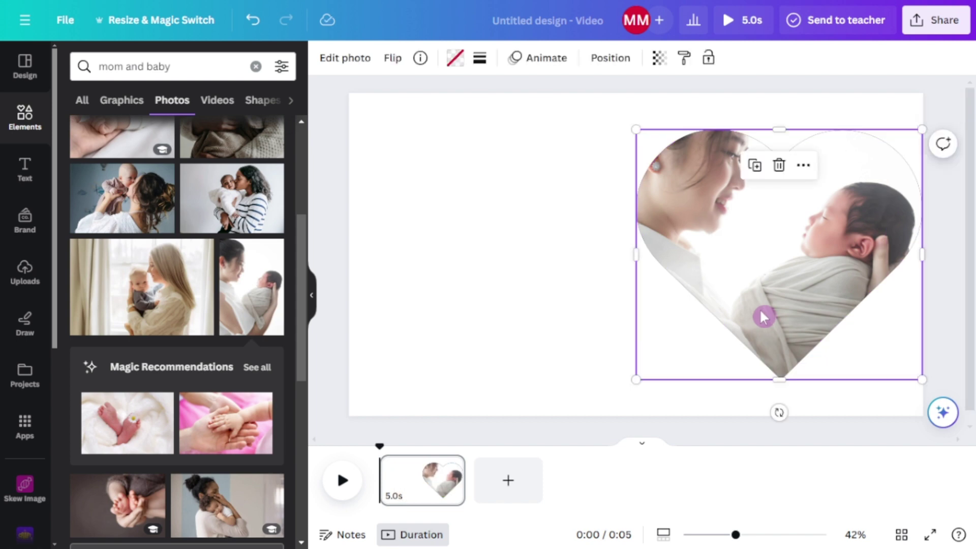
{"action": "left_click", "coordinate": [348, 59]}
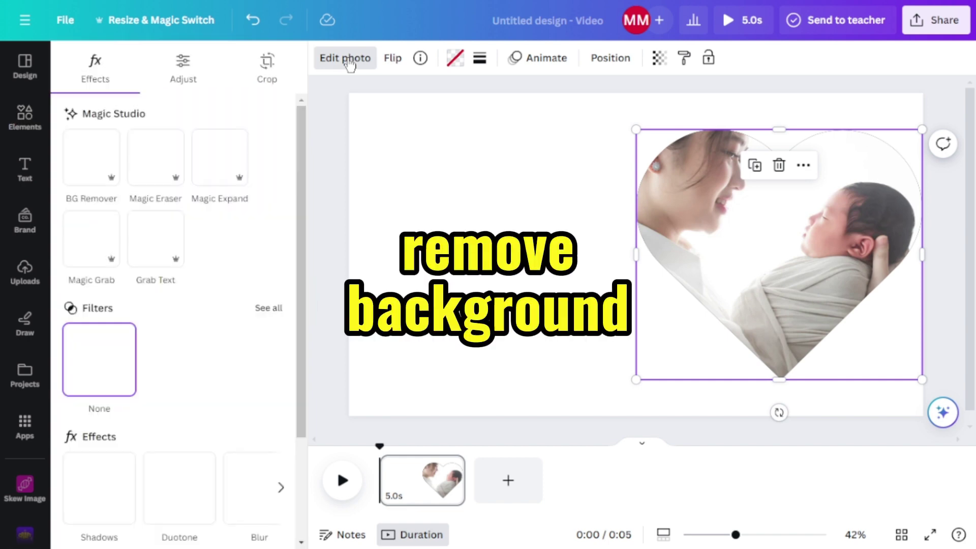
{"action": "left_click", "coordinate": [348, 60]}
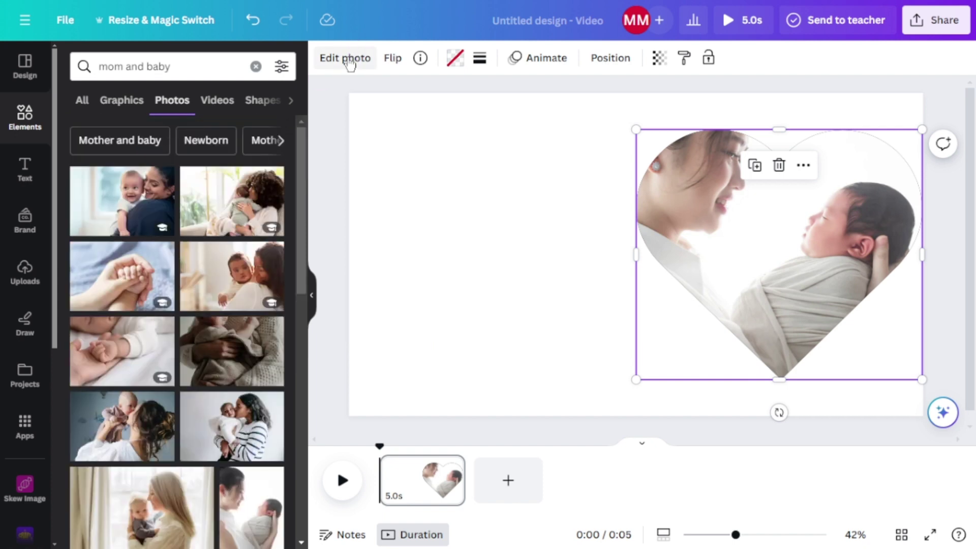
{"action": "left_click", "coordinate": [351, 58]}
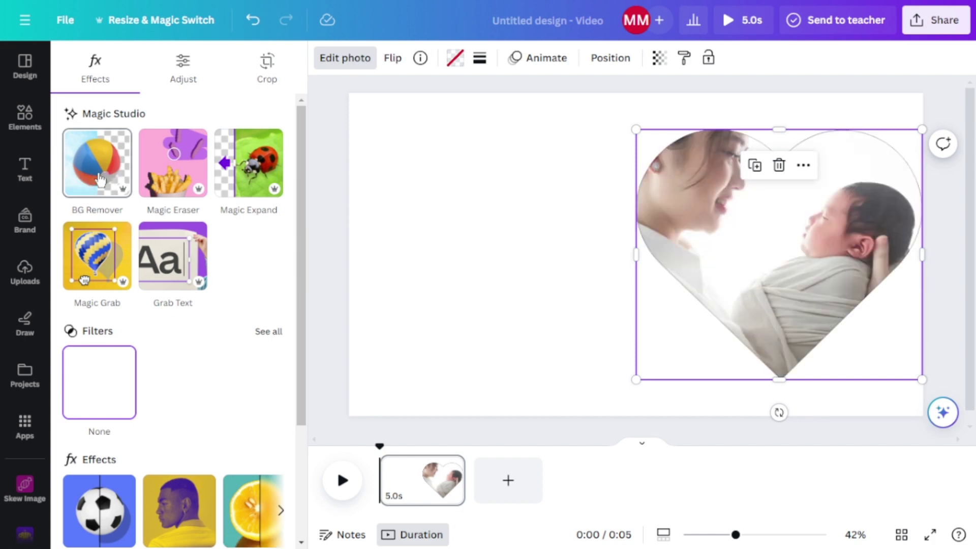
{"action": "left_click", "coordinate": [100, 178]}
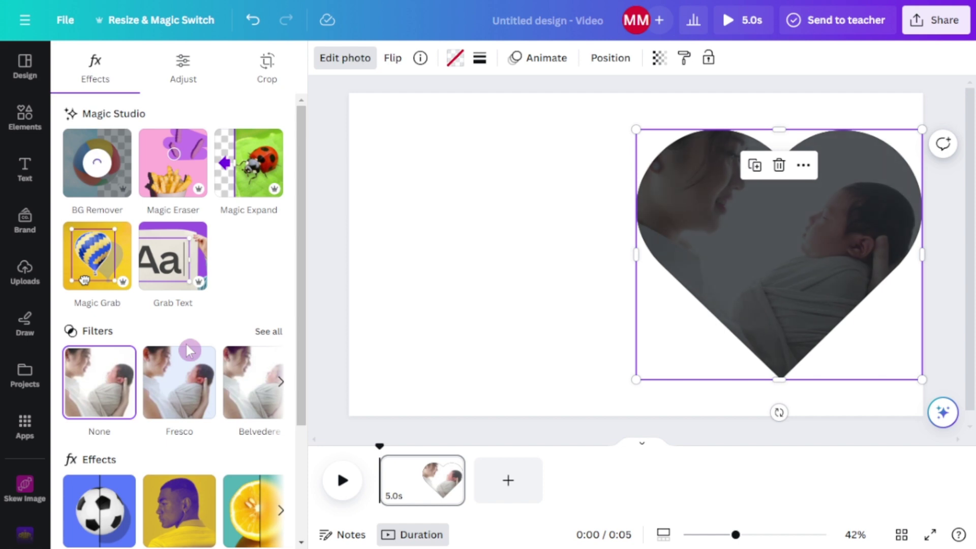
- Apply the Custom Duotone effect to the photo and set its highlights color to white
{"action": "scroll", "coordinate": [135, 345], "scroll_direction": "down", "scroll_amount": 3}
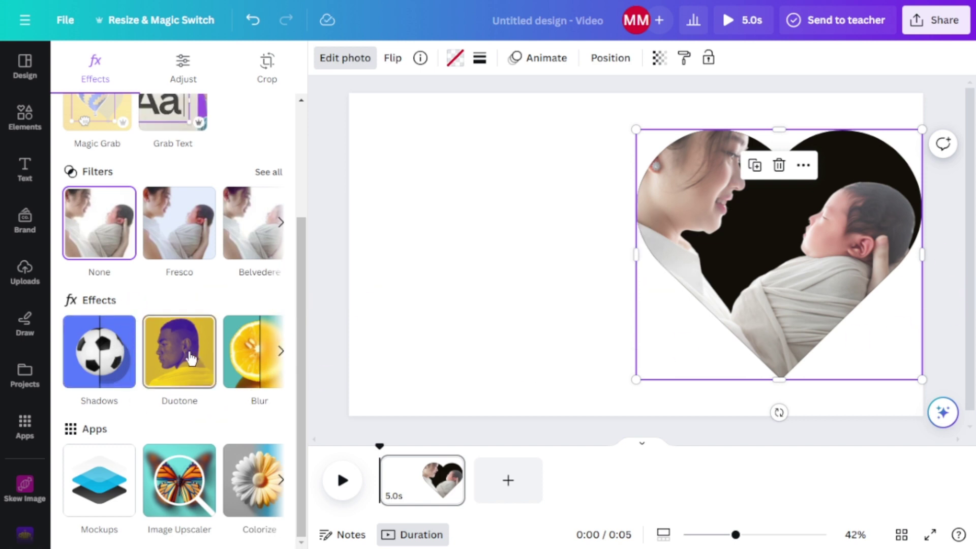
{"action": "left_click", "coordinate": [191, 359]}
{"action": "left_click", "coordinate": [97, 219]}
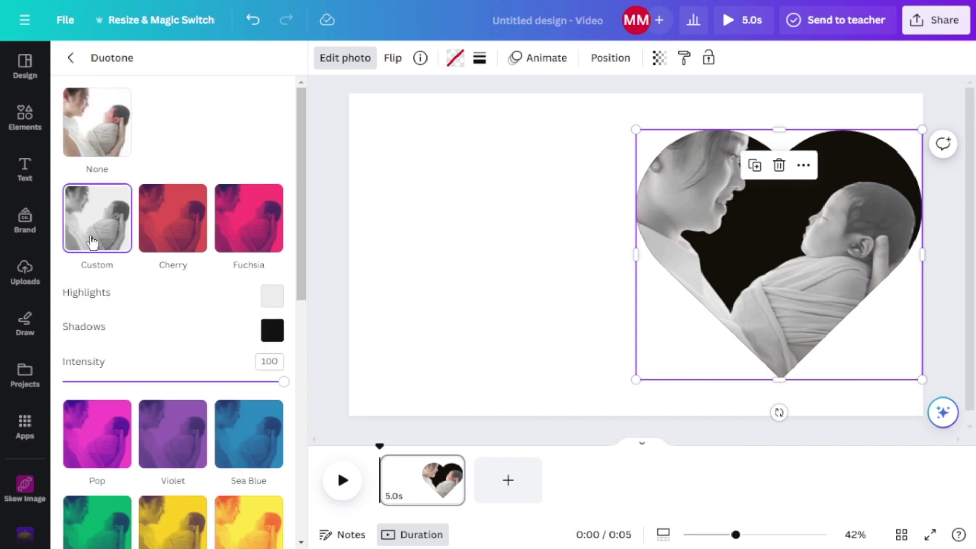
{"action": "left_click", "coordinate": [273, 299]}
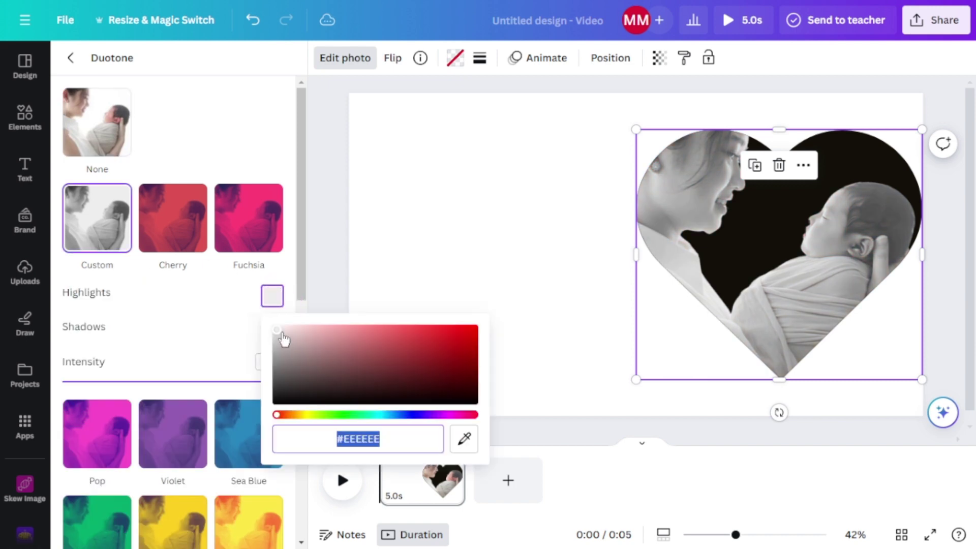
{"action": "left_click_drag", "start_coordinate": [284, 338], "coordinate": [267, 323]}
{"action": "left_click", "coordinate": [214, 327]}
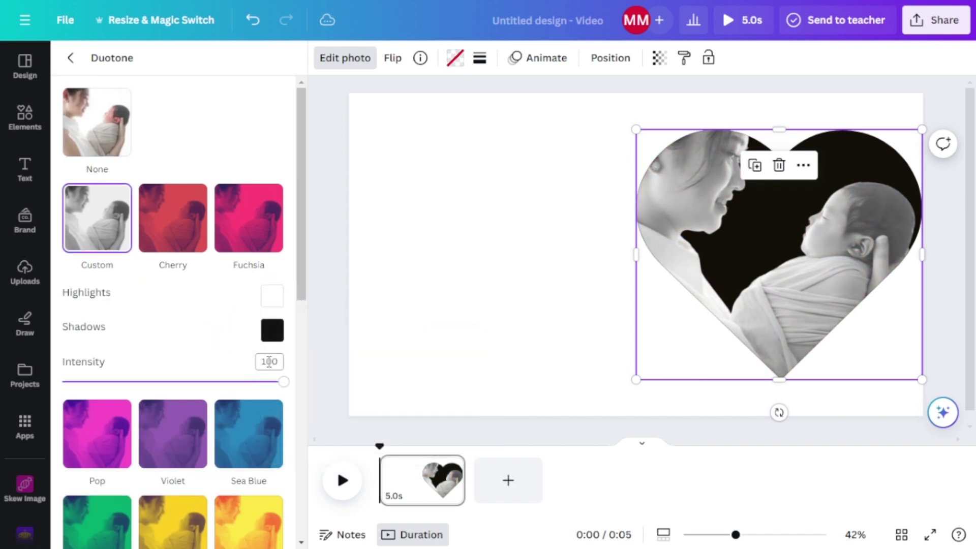
- Set the Duotone shadows color to white and deselect the photo
{"action": "left_click", "coordinate": [272, 332]}
{"action": "left_click_drag", "start_coordinate": [288, 371], "coordinate": [225, 326]}
{"action": "left_click", "coordinate": [457, 233]}
{"action": "left_click", "coordinate": [459, 233]}
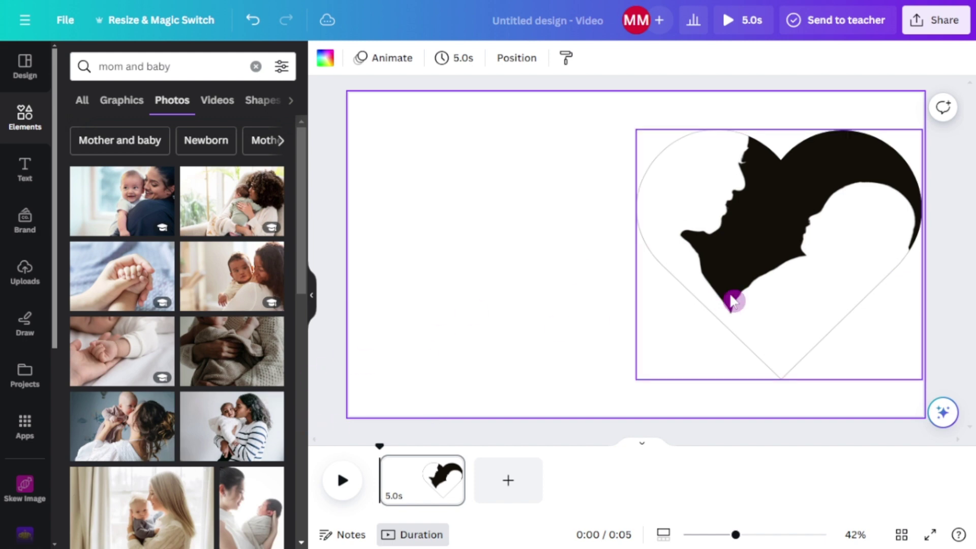
- Select both stacked hearts, duplicate them and place the copy on the left half of the page
{"action": "left_click_drag", "start_coordinate": [604, 198], "coordinate": [496, 271]}
{"action": "left_click", "coordinate": [775, 165]}
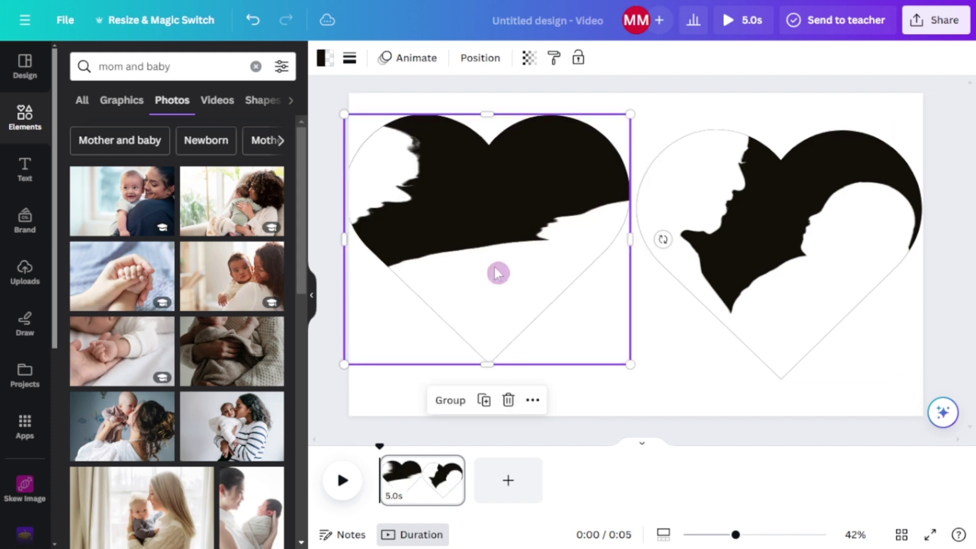
- Add the outdoor photo of a mother lifting her baby and move it over the lower part of the left heart
{"action": "scroll", "coordinate": [192, 415], "scroll_direction": "down", "scroll_amount": 5}
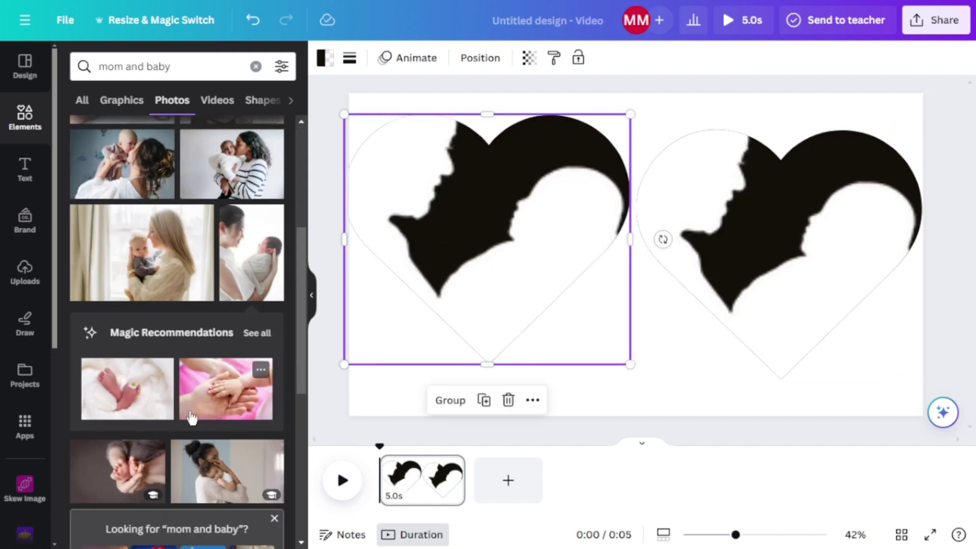
{"action": "scroll", "coordinate": [192, 417], "scroll_direction": "down", "scroll_amount": 7}
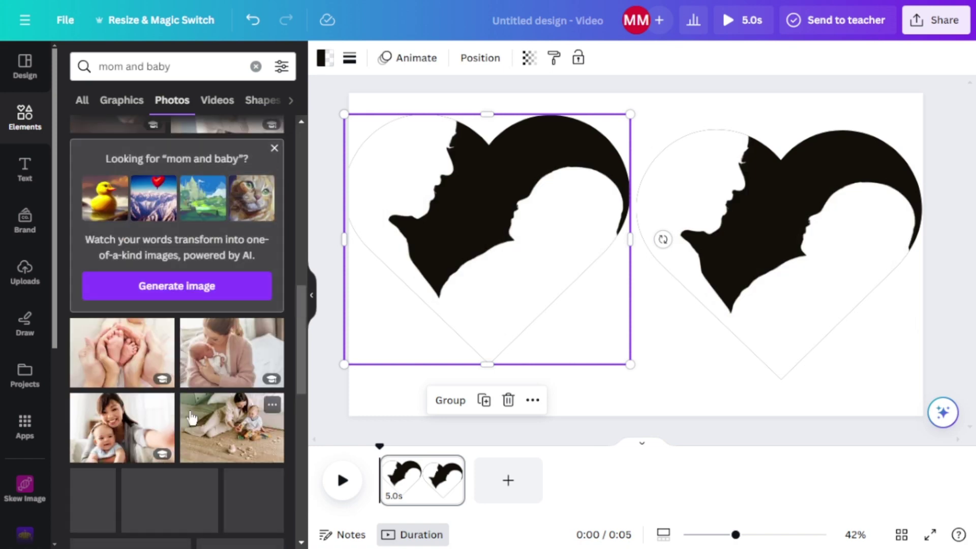
{"action": "scroll", "coordinate": [192, 417], "scroll_direction": "down", "scroll_amount": 5}
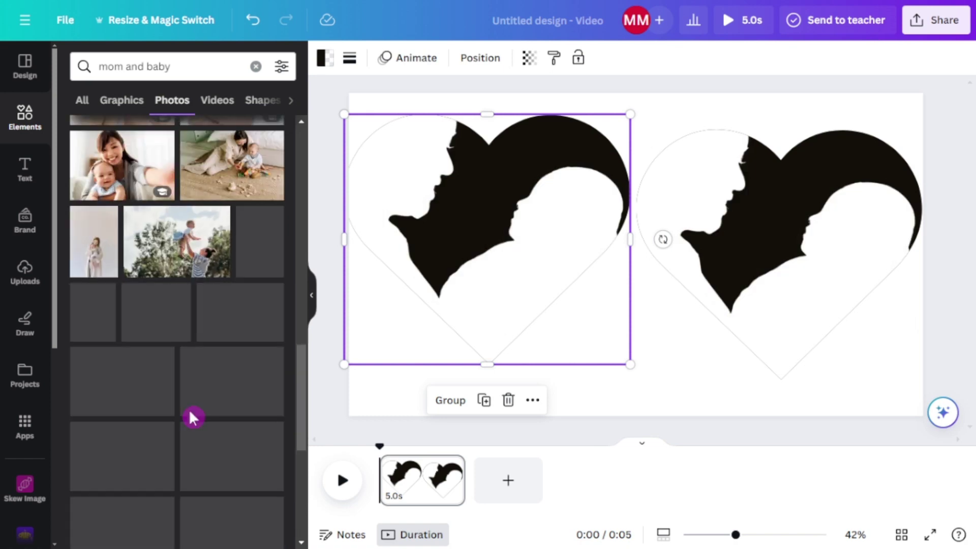
{"action": "left_click", "coordinate": [168, 261]}
{"action": "left_click_drag", "start_coordinate": [791, 338], "coordinate": [606, 420]}
- Copy the style of the right heart's photo onto the new photo and drop it into the left heart frame
{"action": "left_click", "coordinate": [832, 257]}
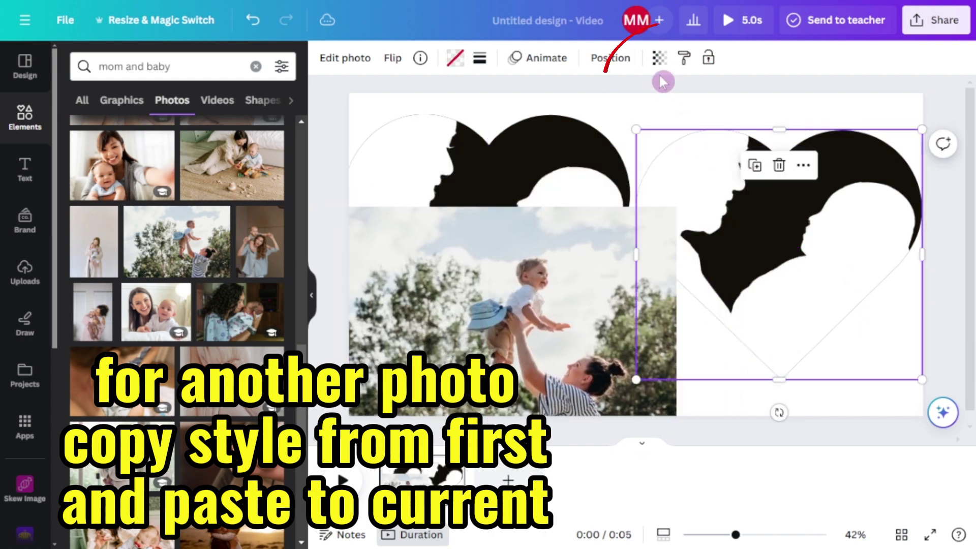
{"action": "left_click", "coordinate": [684, 57]}
{"action": "left_click", "coordinate": [562, 351]}
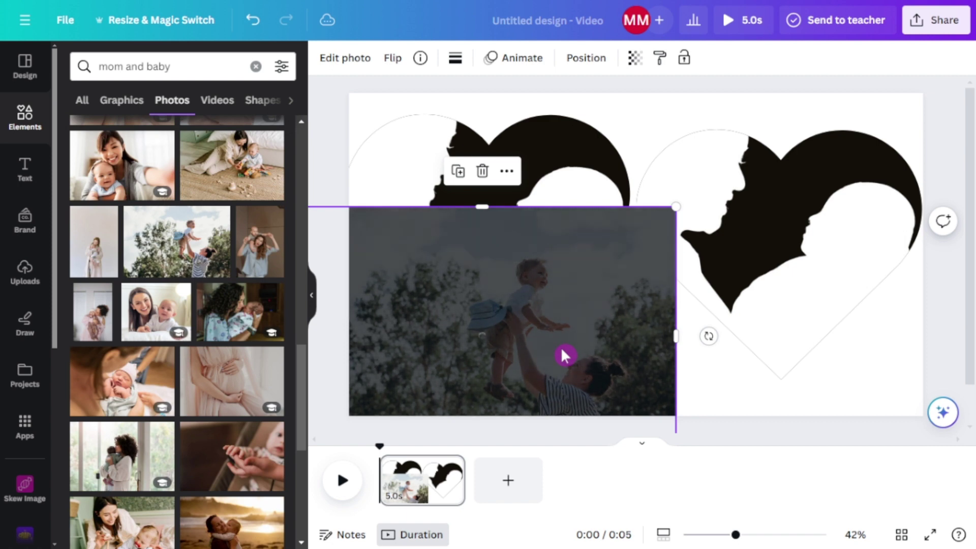
{"action": "left_click_drag", "start_coordinate": [562, 349], "coordinate": [451, 250]}
- Enlarge and reposition the mother-and-baby silhouette within the left heart's crop, then apply the crop and deselect
{"action": "double_click", "coordinate": [521, 284]}
{"action": "left_click_drag", "start_coordinate": [418, 217], "coordinate": [417, 217]}
{"action": "left_click_drag", "start_coordinate": [538, 294], "coordinate": [480, 260]}
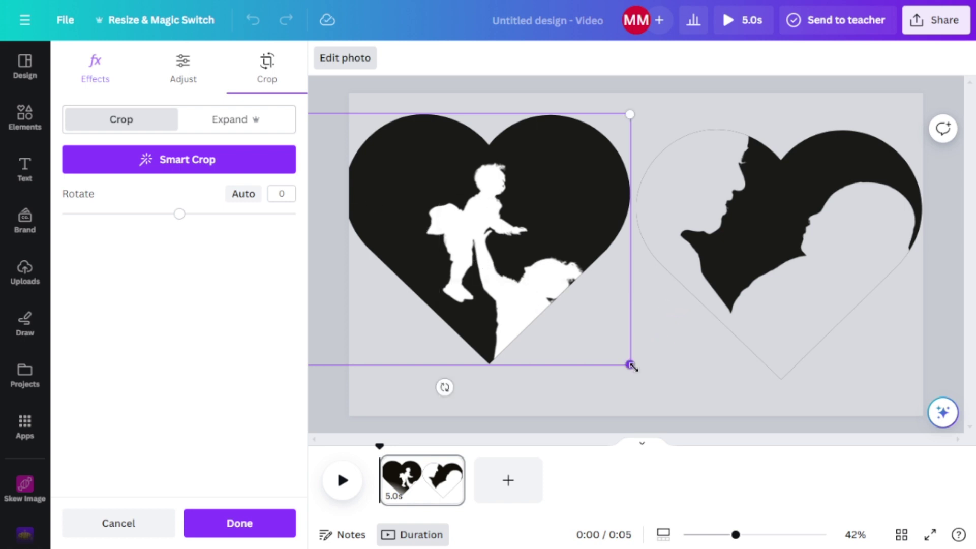
{"action": "left_click_drag", "start_coordinate": [630, 363], "coordinate": [523, 275]}
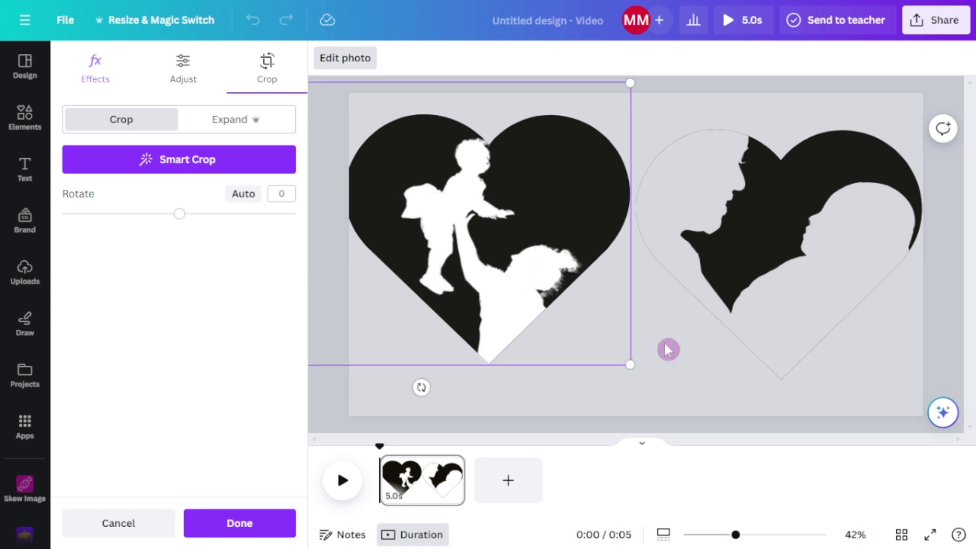
{"action": "left_click", "coordinate": [682, 373]}
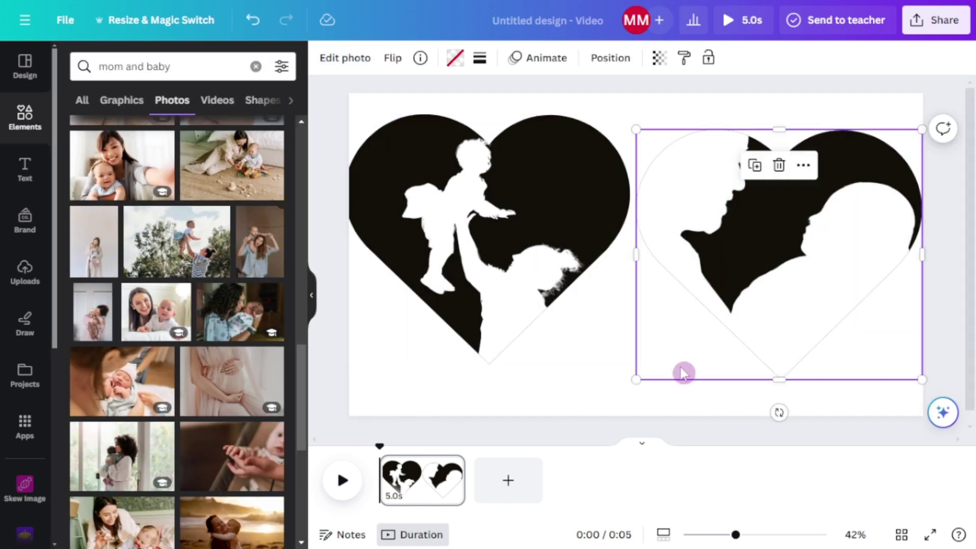
{"action": "left_click", "coordinate": [610, 390]}
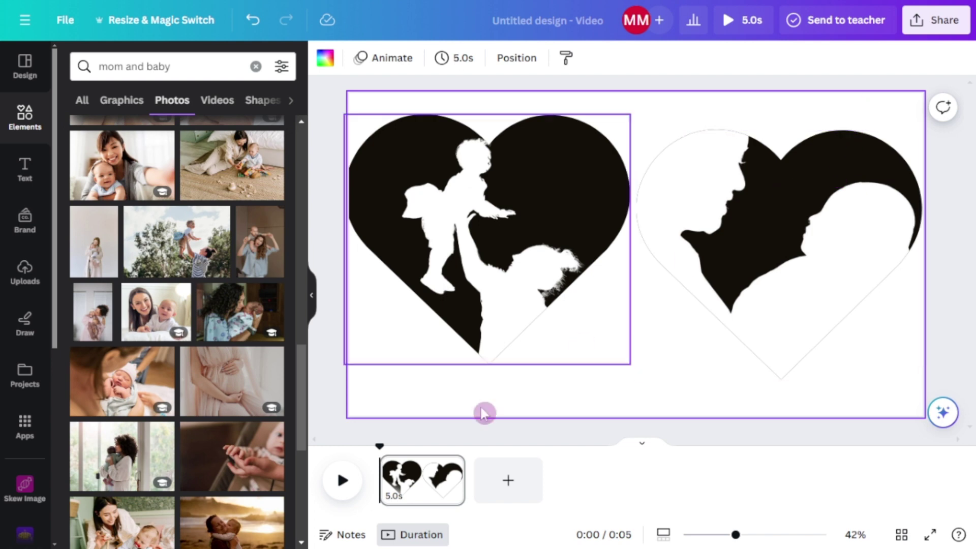
- Collapse the page timeline, reduce the zoom to 40% and duplicate the page with both hearts
{"action": "right_click", "coordinate": [420, 482]}
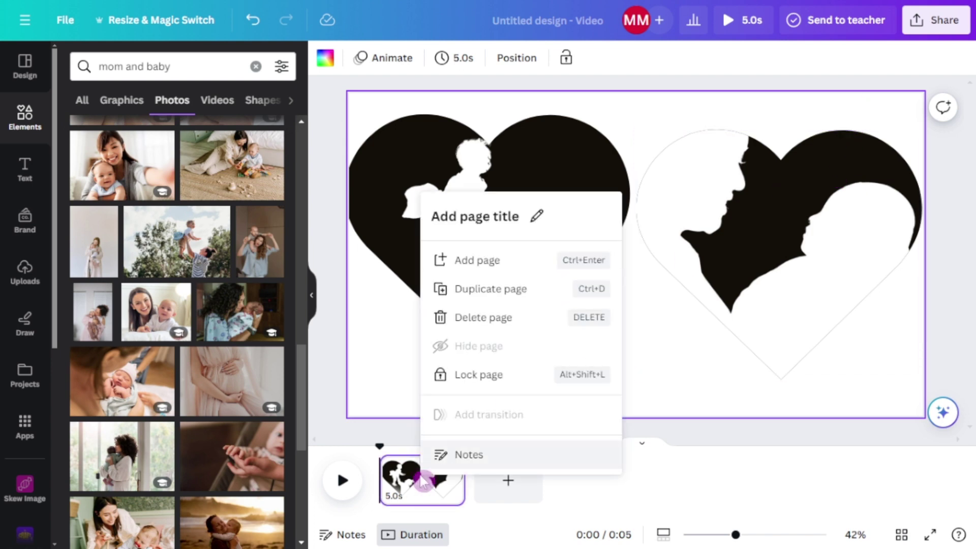
{"action": "left_click", "coordinate": [651, 448]}
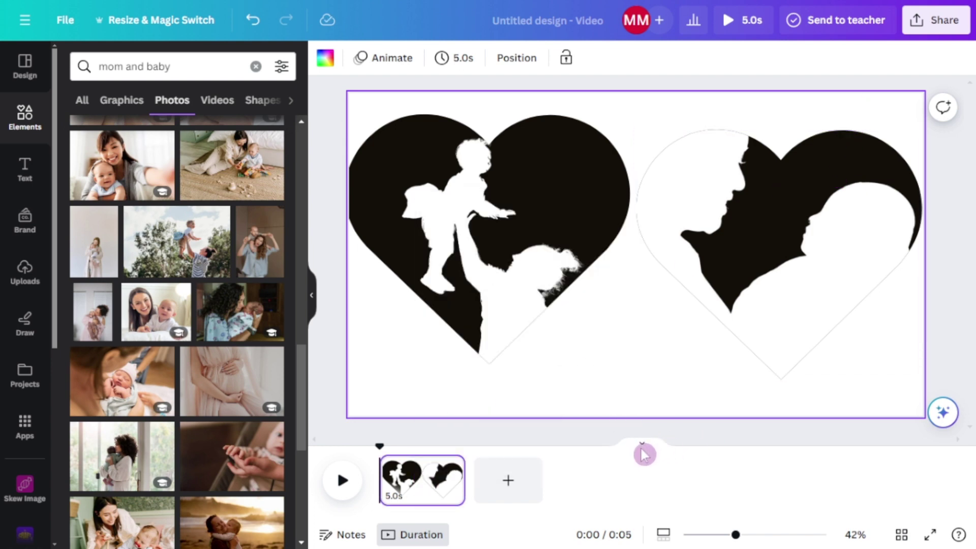
{"action": "left_click", "coordinate": [643, 451]}
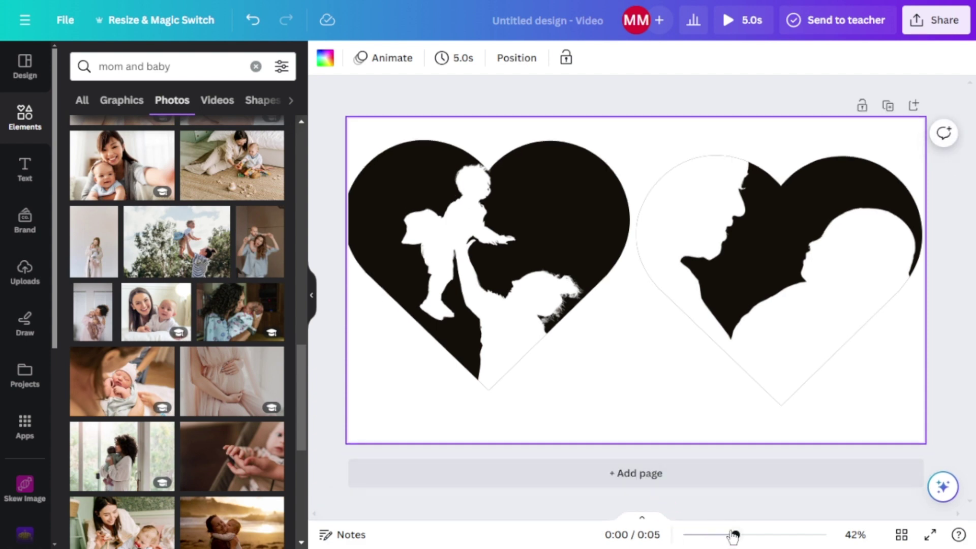
{"action": "left_click_drag", "start_coordinate": [735, 534], "coordinate": [735, 535]}
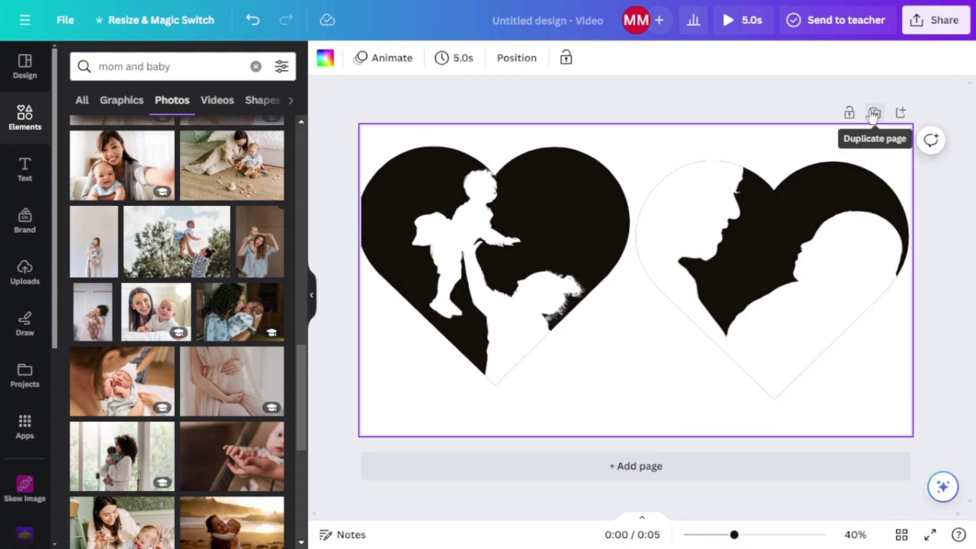
{"action": "left_click", "coordinate": [875, 113]}
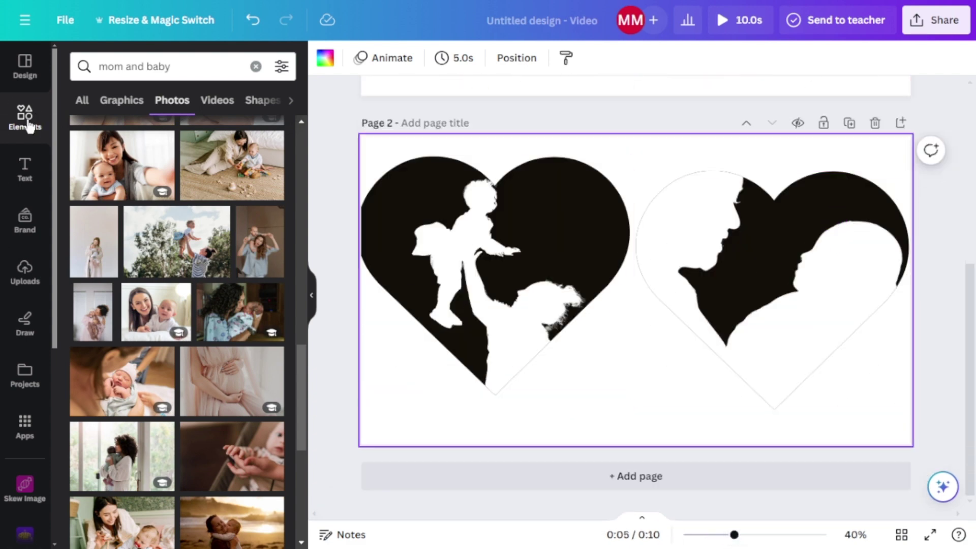
- Search the elements for "couple" and limit the results to photos
{"action": "left_click", "coordinate": [28, 125]}
{"action": "left_click", "coordinate": [146, 60]}
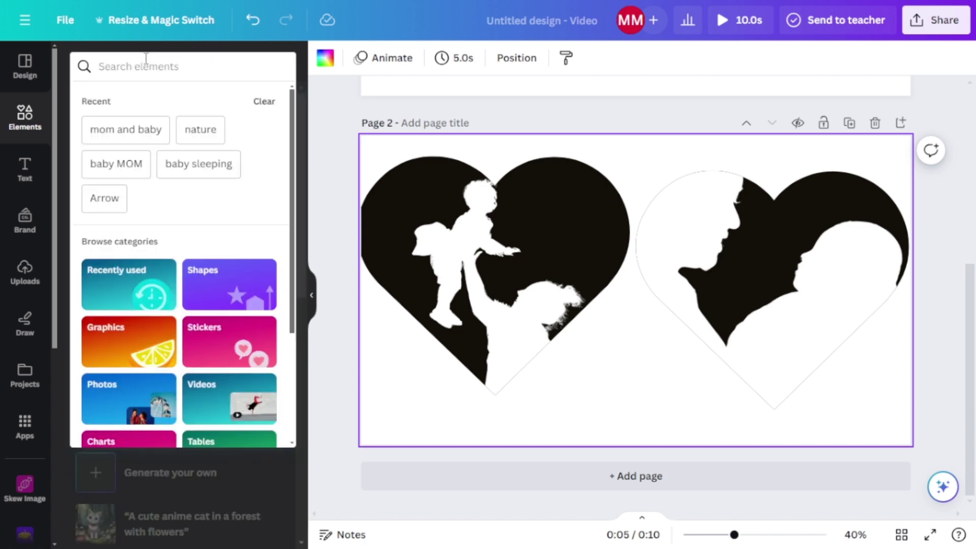
{"action": "type", "text": "coupl"}
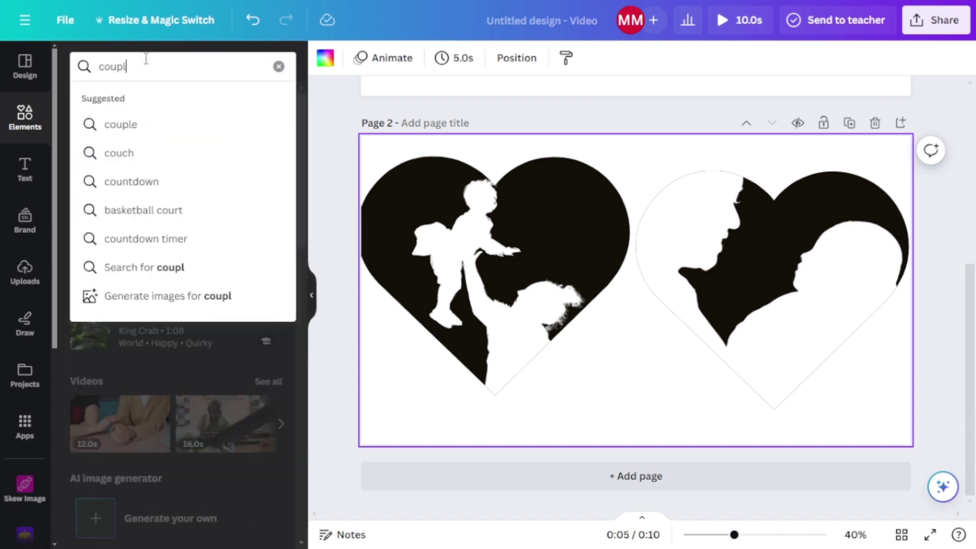
{"action": "type", "text": "e"}
{"action": "key", "text": "Return"}
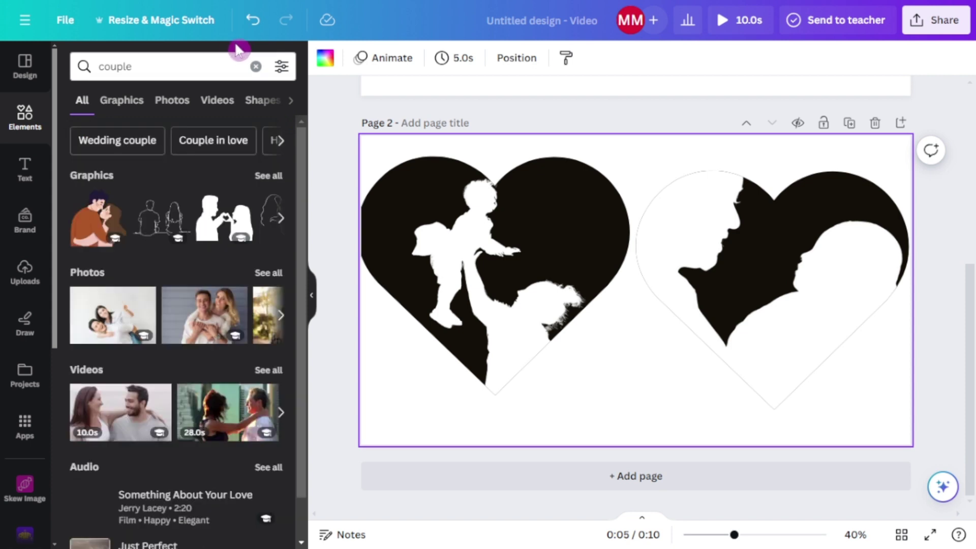
{"action": "left_click", "coordinate": [164, 103]}
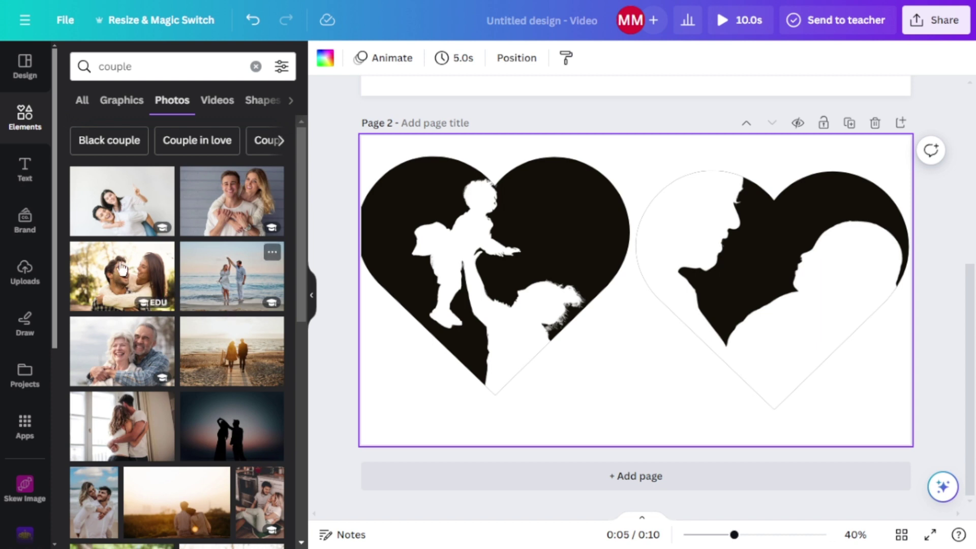
- Add the dusk photo of a couple in silhouette to page 2 and move it clear of the right heart
{"action": "scroll", "coordinate": [160, 414], "scroll_direction": "down", "scroll_amount": 5}
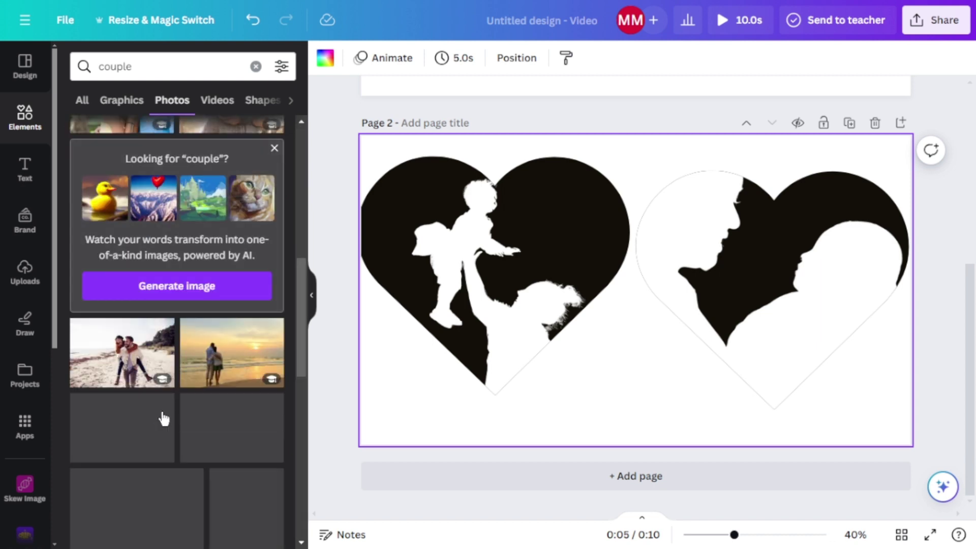
{"action": "scroll", "coordinate": [179, 399], "scroll_direction": "down", "scroll_amount": 1}
{"action": "scroll", "coordinate": [182, 405], "scroll_direction": "down", "scroll_amount": 5}
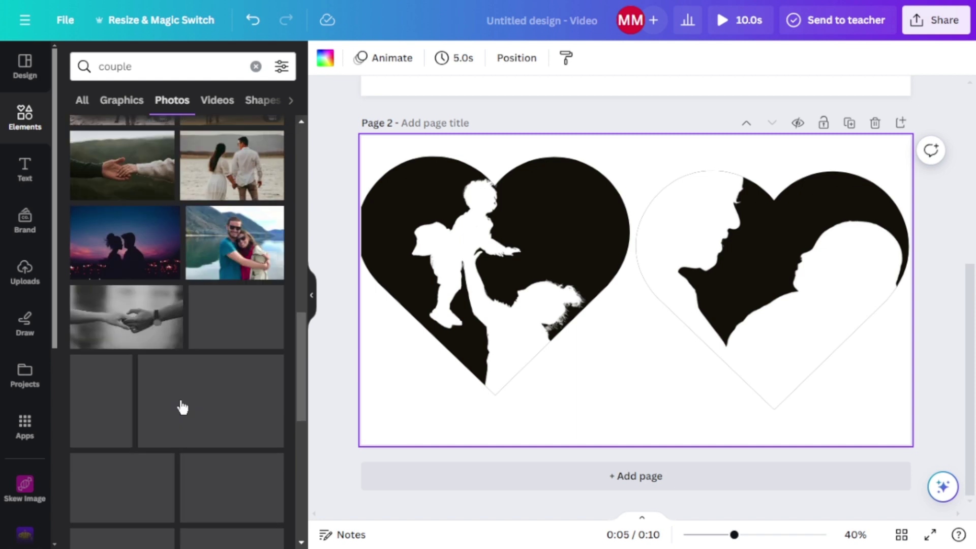
{"action": "left_click", "coordinate": [120, 258]}
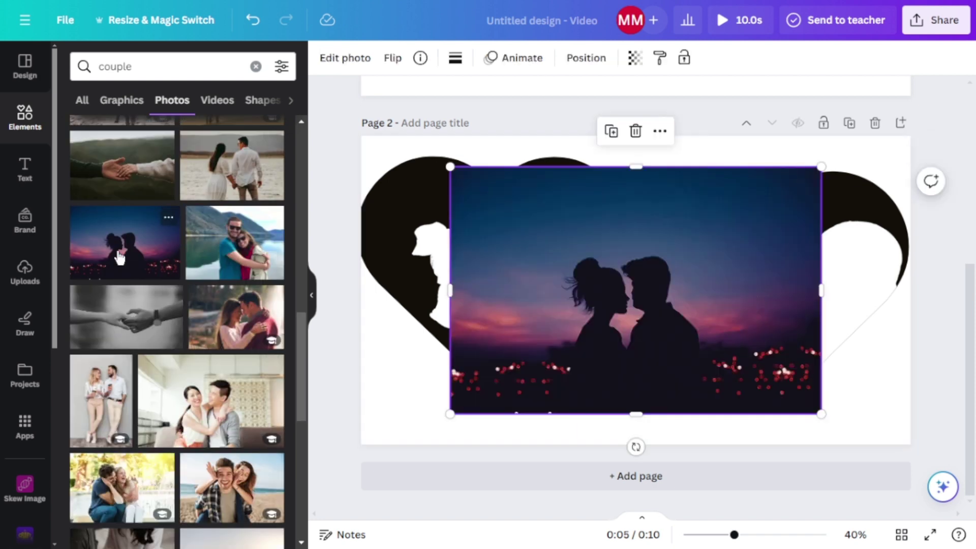
{"action": "left_click_drag", "start_coordinate": [639, 349], "coordinate": [544, 388]}
- Copy the right heart's style onto the dusk couple photo and drop it into page 2's right heart frame
{"action": "left_click", "coordinate": [728, 292]}
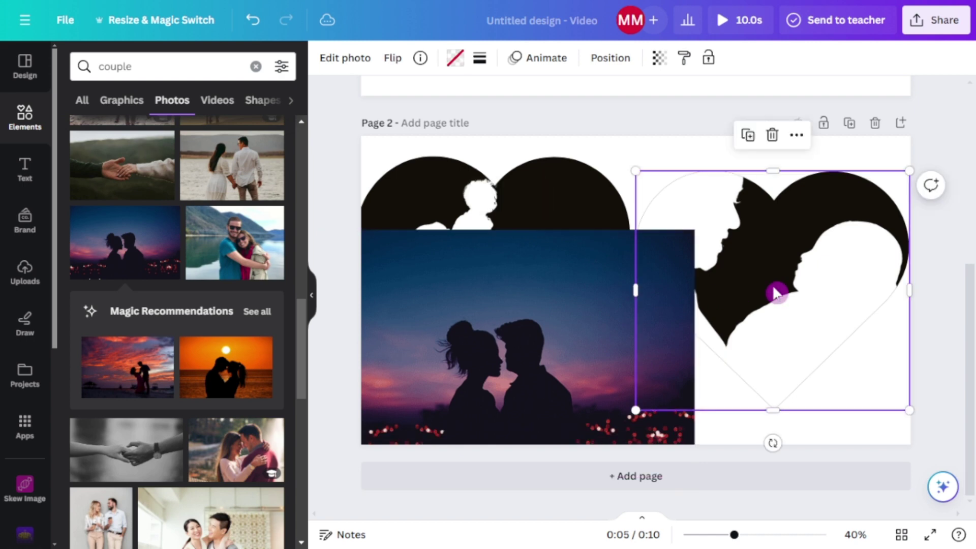
{"action": "left_click", "coordinate": [536, 379]}
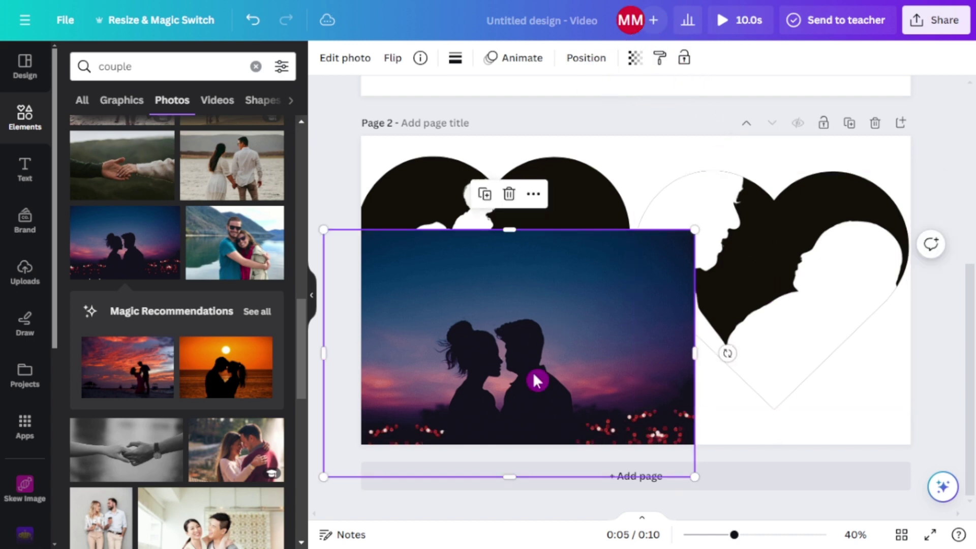
{"action": "left_click_drag", "start_coordinate": [534, 377], "coordinate": [802, 308]}
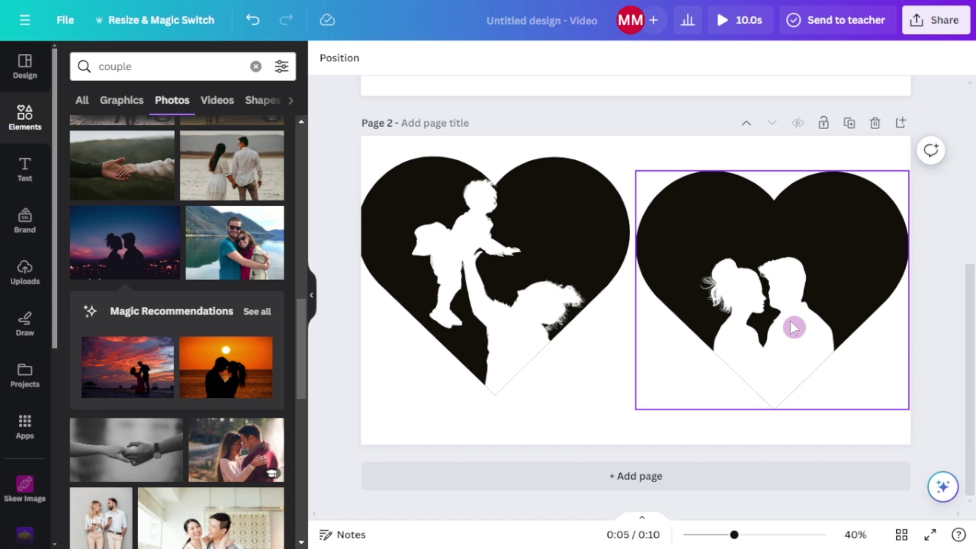
- Enlarge and reposition the couple silhouette within the right heart's crop, then apply the crop and deselect
{"action": "double_click", "coordinate": [791, 321]}
{"action": "left_click_drag", "start_coordinate": [586, 174], "coordinate": [490, 95]}
{"action": "left_click_drag", "start_coordinate": [747, 331], "coordinate": [828, 305]}
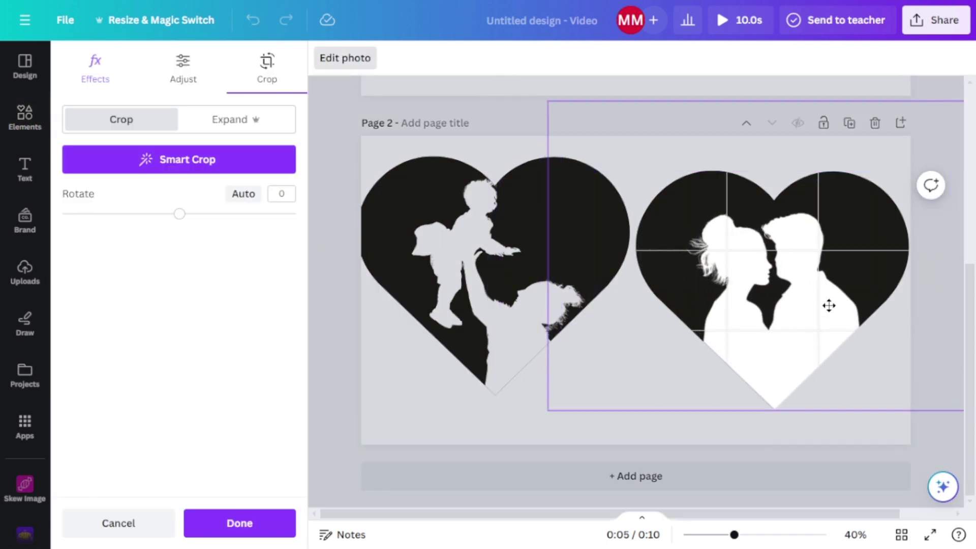
{"action": "left_click", "coordinate": [464, 428]}
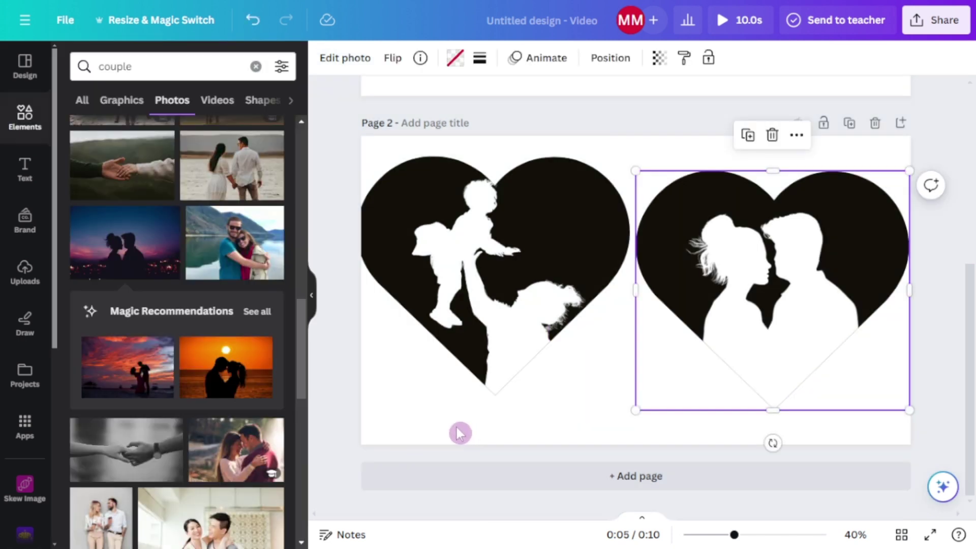
{"action": "left_click", "coordinate": [458, 429]}
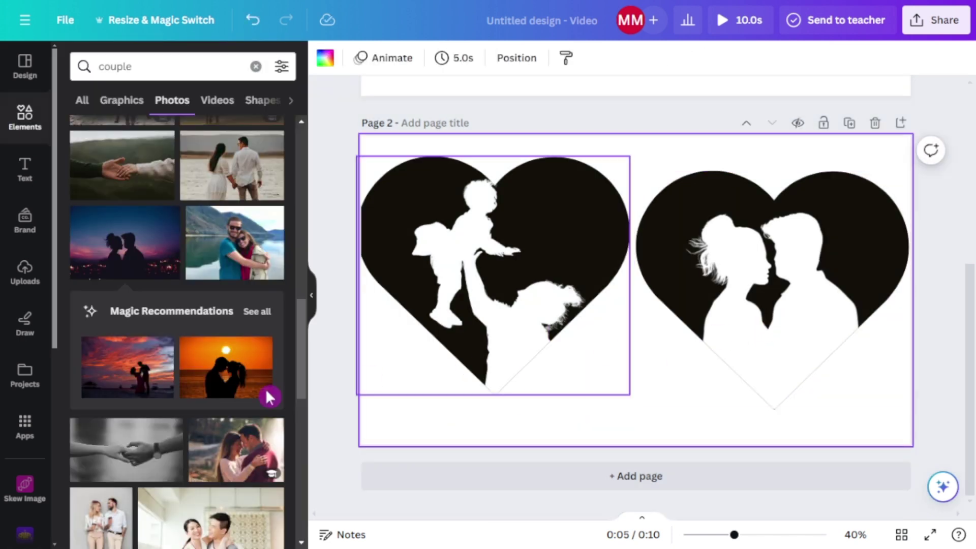
- Add the black-and-white photo of a couple in white shirts and place it over page 2's left heart
{"action": "scroll", "coordinate": [175, 408], "scroll_direction": "down", "scroll_amount": 5}
{"action": "mouse_move", "coordinate": [174, 423]}
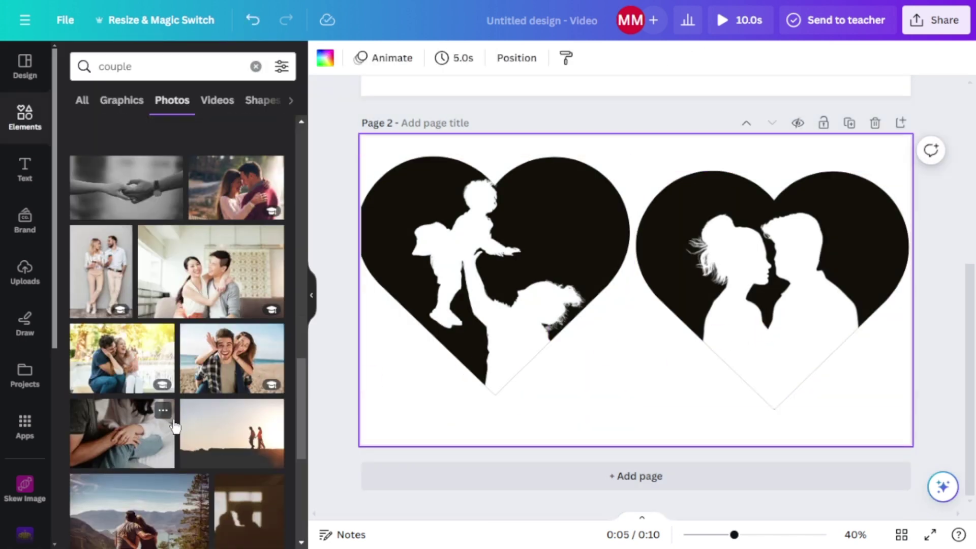
{"action": "scroll", "coordinate": [173, 423], "scroll_direction": "down", "scroll_amount": 3}
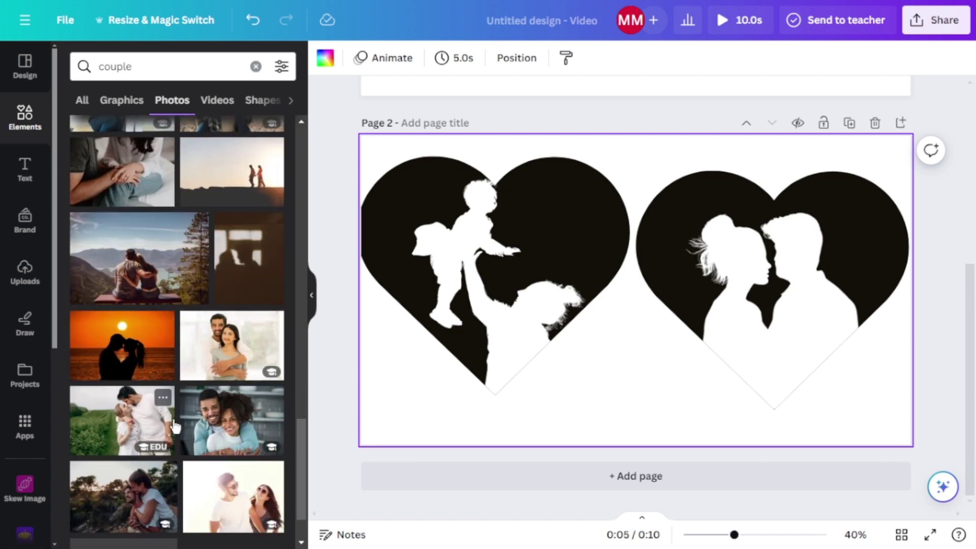
{"action": "left_click", "coordinate": [122, 356]}
{"action": "left_click_drag", "start_coordinate": [715, 352], "coordinate": [619, 412]}
- Copy the right heart's style onto the black-and-white couple photo and drop it into page 2's left heart frame
{"action": "left_click", "coordinate": [798, 324]}
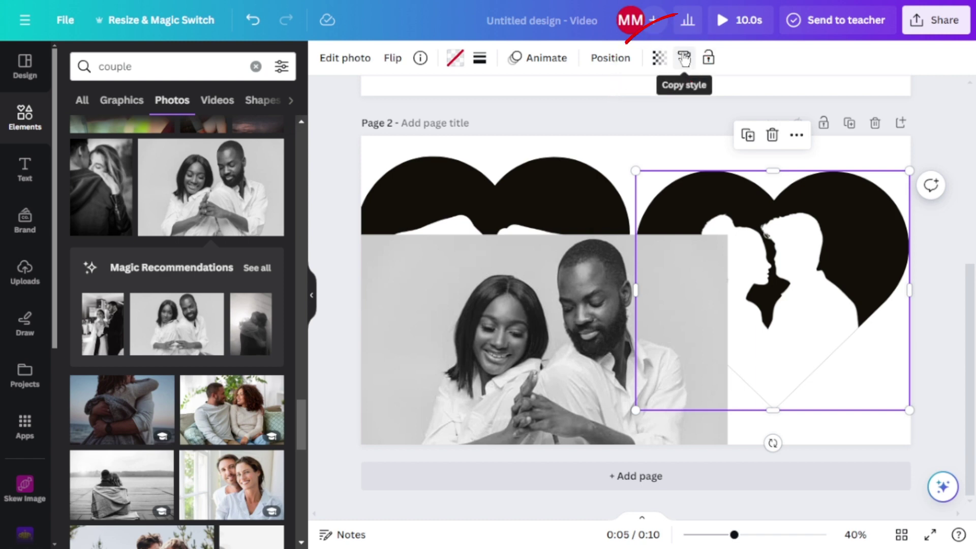
{"action": "left_click", "coordinate": [684, 58]}
{"action": "left_click", "coordinate": [520, 395]}
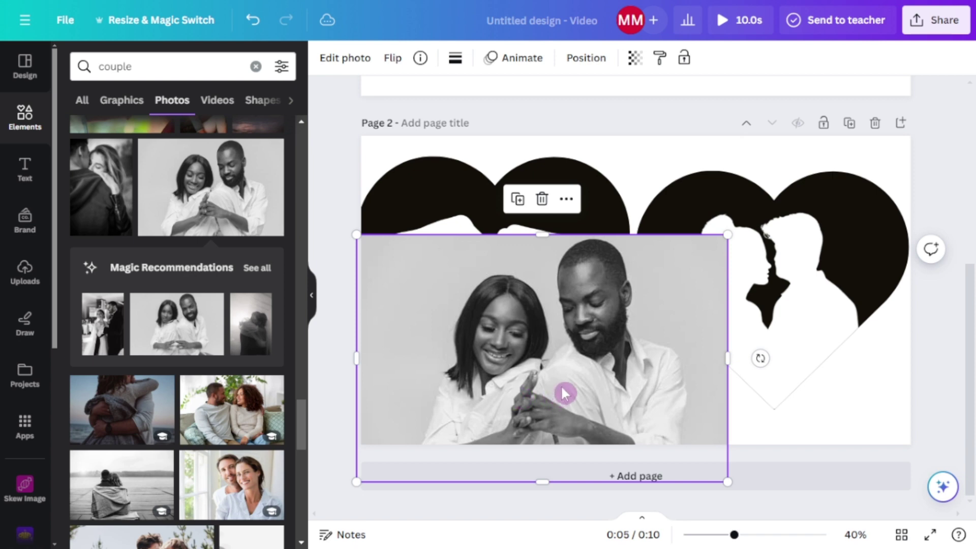
{"action": "left_click_drag", "start_coordinate": [595, 368], "coordinate": [523, 325]}
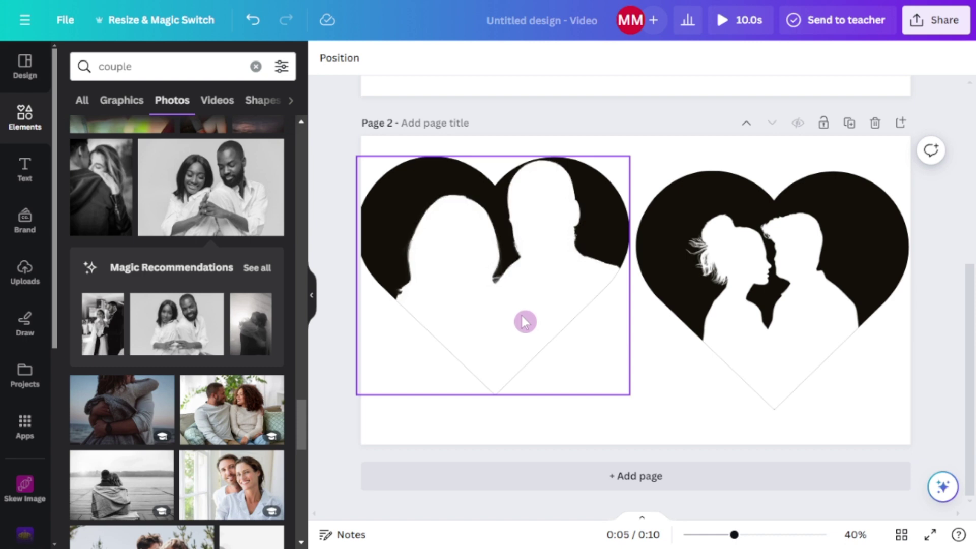
- Slightly enlarge and reposition the couple silhouette within the left heart's crop on page 2 and apply the crop
{"action": "left_click", "coordinate": [525, 321]}
{"action": "double_click", "coordinate": [521, 316]}
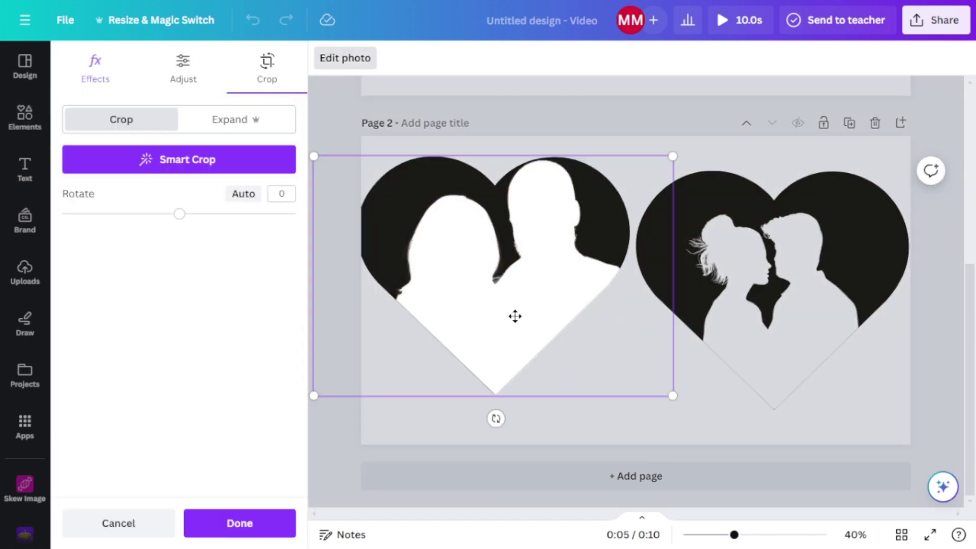
{"action": "left_click_drag", "start_coordinate": [514, 316], "coordinate": [514, 349]}
{"action": "left_click", "coordinate": [647, 385]}
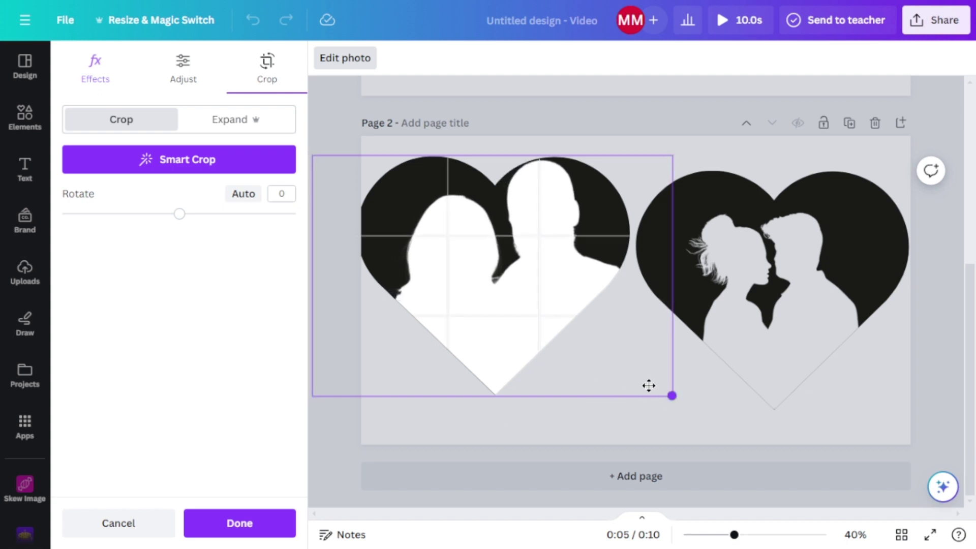
{"action": "left_click_drag", "start_coordinate": [607, 355], "coordinate": [625, 380]}
{"action": "left_click_drag", "start_coordinate": [332, 394], "coordinate": [316, 403]}
{"action": "left_click_drag", "start_coordinate": [573, 288], "coordinate": [557, 295]}
{"action": "left_click", "coordinate": [730, 397]}
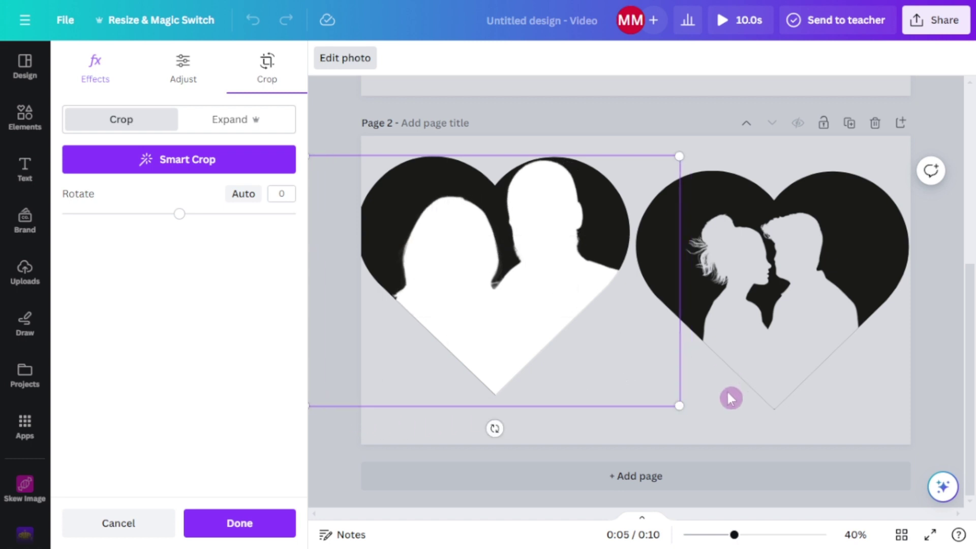
{"action": "left_click", "coordinate": [711, 405]}
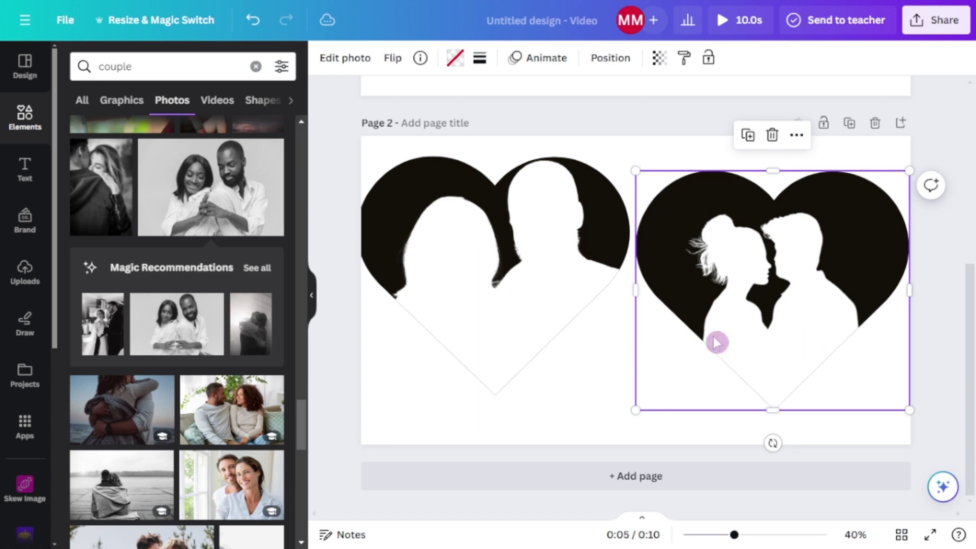
{"action": "scroll", "coordinate": [599, 425], "scroll_direction": "up", "scroll_amount": 5}
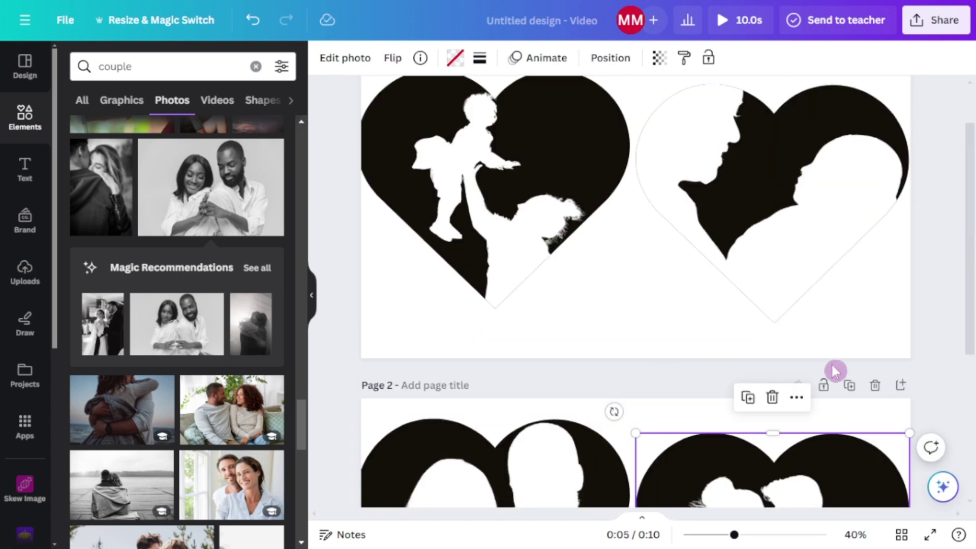
{"action": "scroll", "coordinate": [864, 361], "scroll_direction": "up", "scroll_amount": 1}
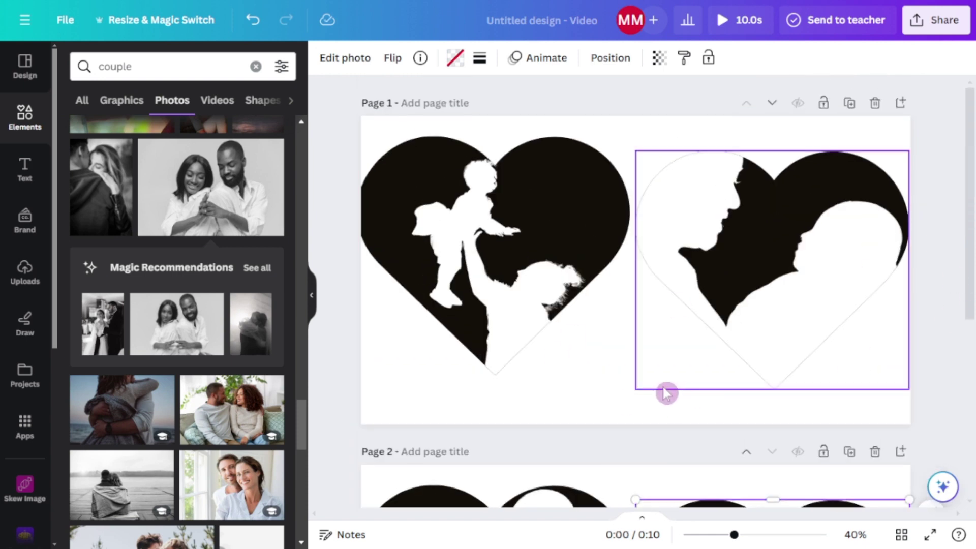